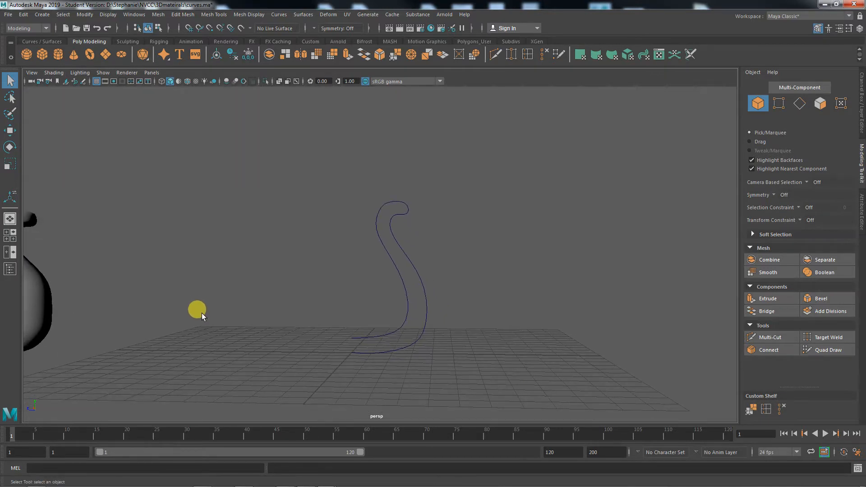
- Shift the S-shaped profile curve about 0.09 units along Z
{"action": "left_click", "coordinate": [396, 331]}
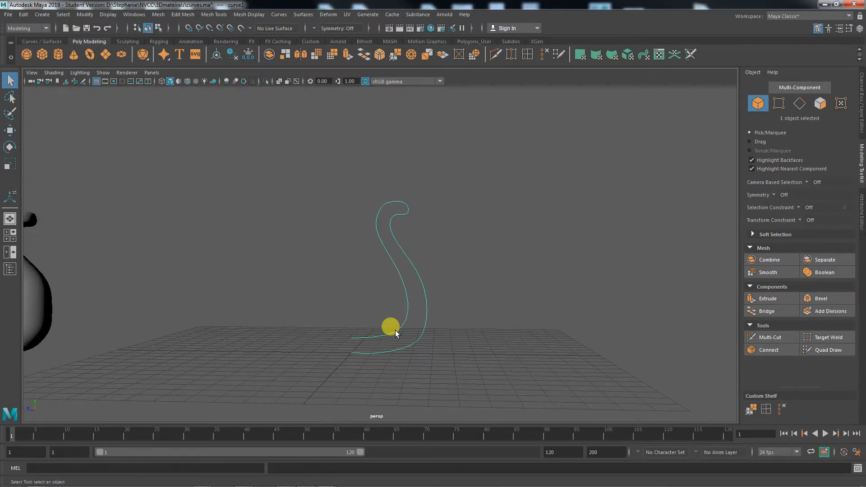
{"action": "key", "text": "w"}
{"action": "mouse_move", "coordinate": [312, 352]}
{"action": "left_mouse_down"}
{"action": "mouse_move", "coordinate": [324, 353]}
{"action": "mouse_move", "coordinate": [297, 353]}
{"action": "left_mouse_up"}
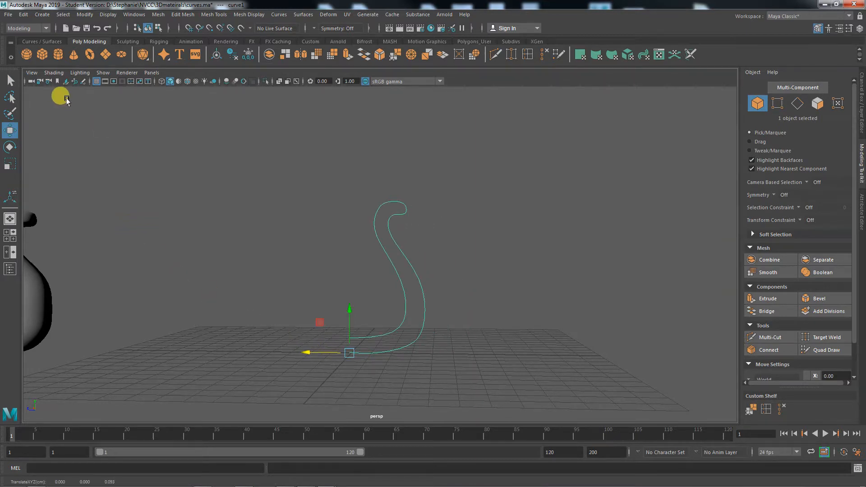
- Create a NURBS sphere, raise it above the grid and scale it uniformly to about 3.67
{"action": "left_click", "coordinate": [44, 16]}
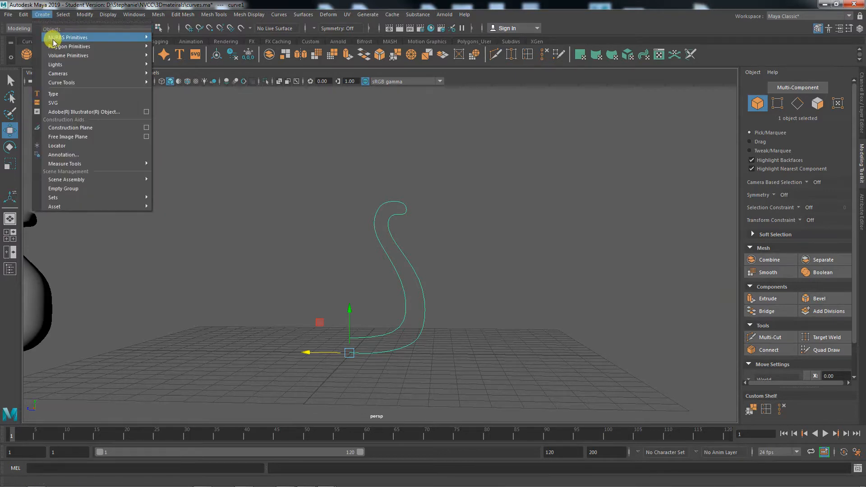
{"action": "mouse_move", "coordinate": [53, 40]}
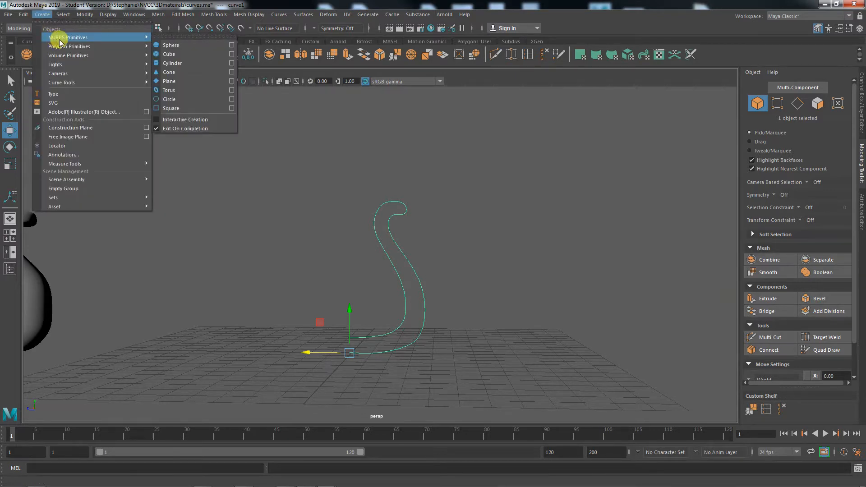
{"action": "left_click", "coordinate": [172, 45]}
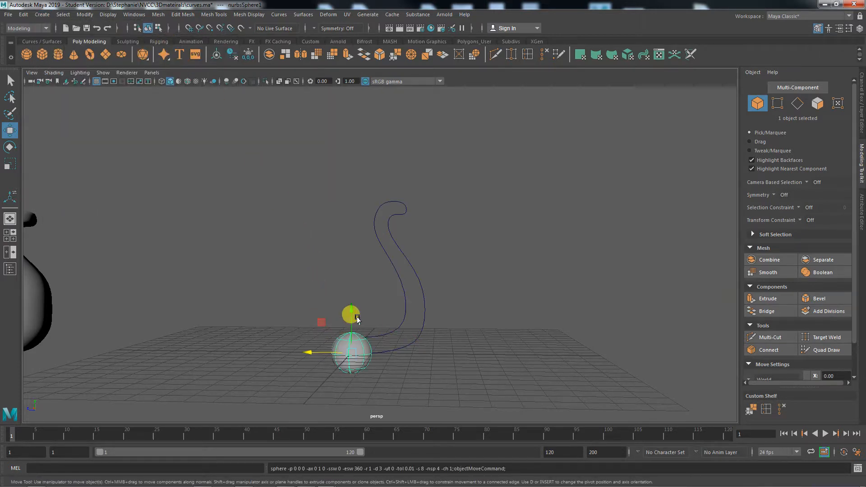
{"action": "left_click_drag", "start_coordinate": [350, 312], "coordinate": [340, 257]}
{"action": "key", "text": "r"}
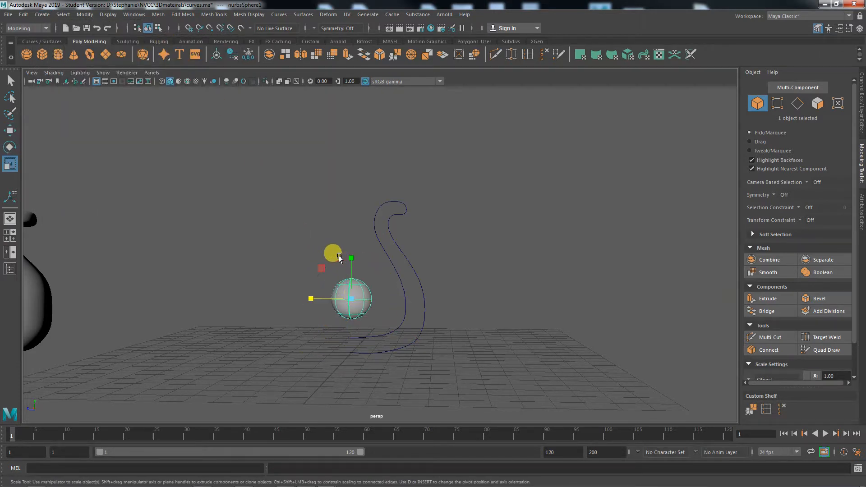
{"action": "left_click_drag", "start_coordinate": [351, 299], "coordinate": [458, 319]}
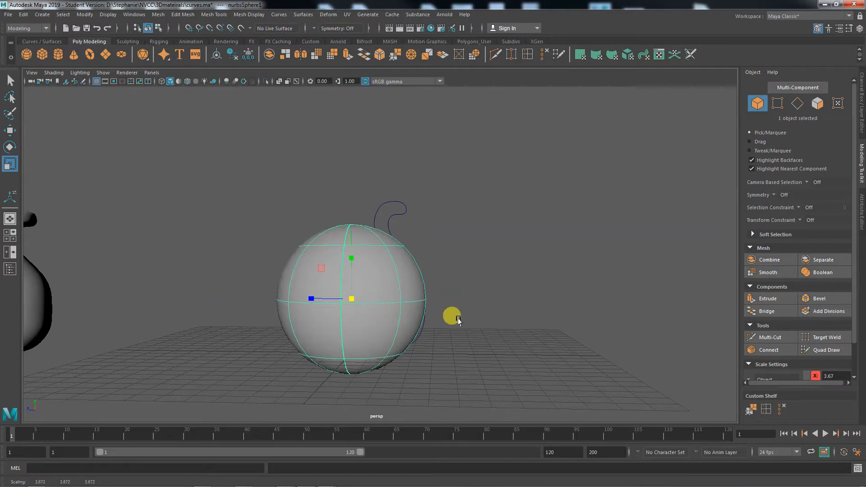
- Create a polygon sphere and place it beside the NURBS sphere, raised about 3.2 units
{"action": "middle_click_drag", "start_coordinate": [491, 342], "coordinate": [411, 328], "text": "alt"}
{"action": "right_click_drag", "start_coordinate": [359, 355], "coordinate": [499, 354], "text": "alt"}
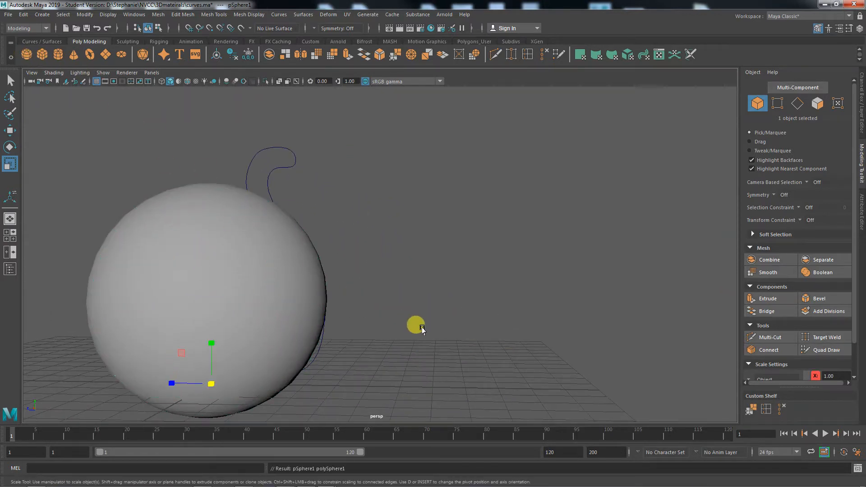
{"action": "middle_click_drag", "start_coordinate": [421, 328], "coordinate": [375, 304], "text": "alt"}
{"action": "key", "text": "w"}
{"action": "left_click_drag", "start_coordinate": [129, 359], "coordinate": [311, 358]}
{"action": "left_click_drag", "start_coordinate": [339, 318], "coordinate": [344, 217]}
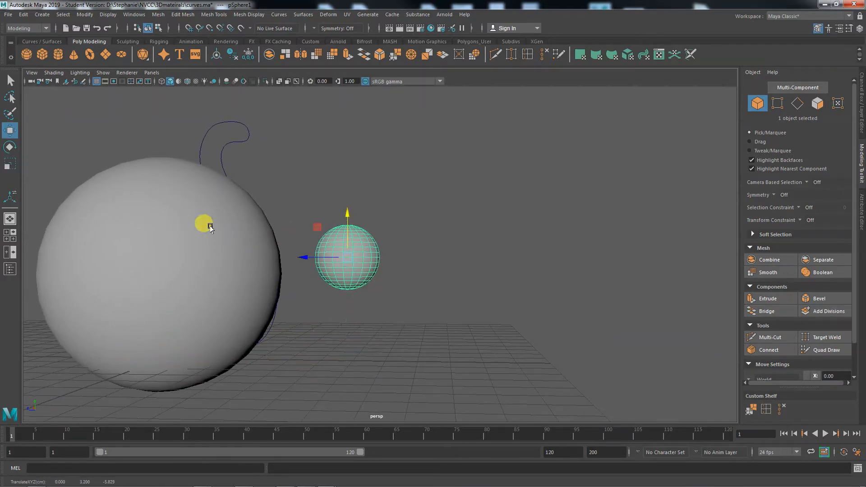
- Select both spheres to compare their wireframes and delete the small polygon sphere
{"action": "left_click", "coordinate": [166, 216], "text": "shift"}
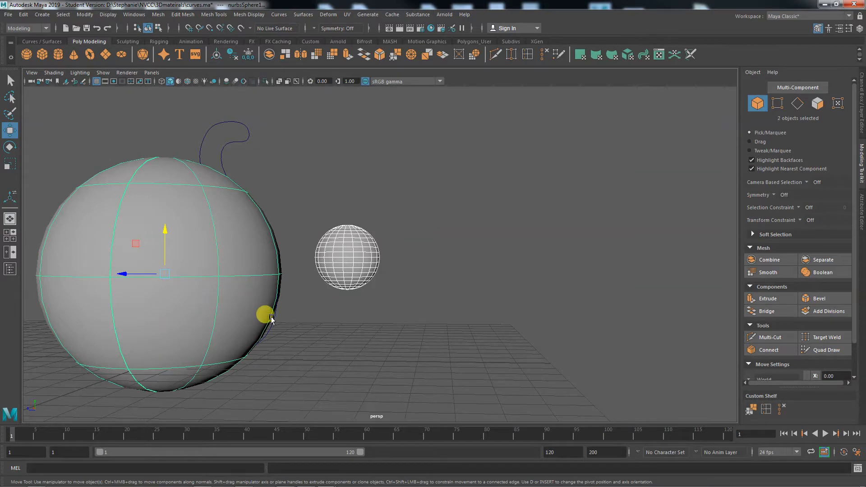
{"action": "left_click_drag", "start_coordinate": [265, 313], "coordinate": [280, 348], "text": "alt"}
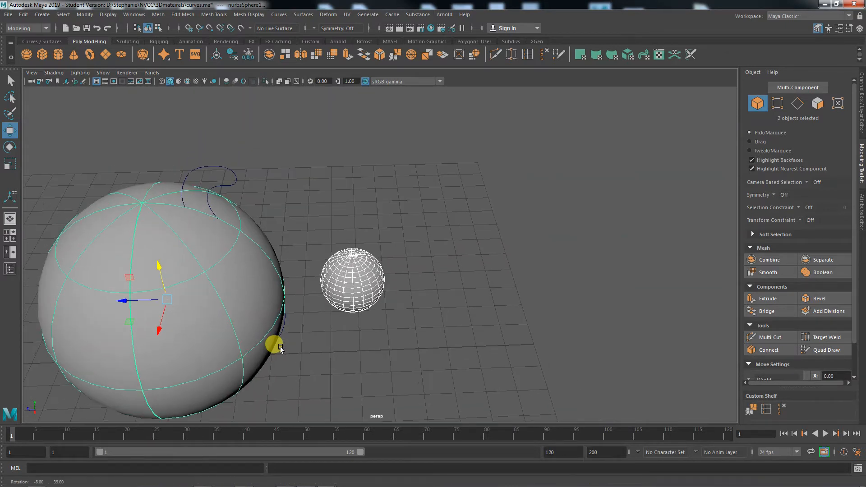
{"action": "left_click", "coordinate": [339, 290]}
{"action": "key", "text": "Delete"}
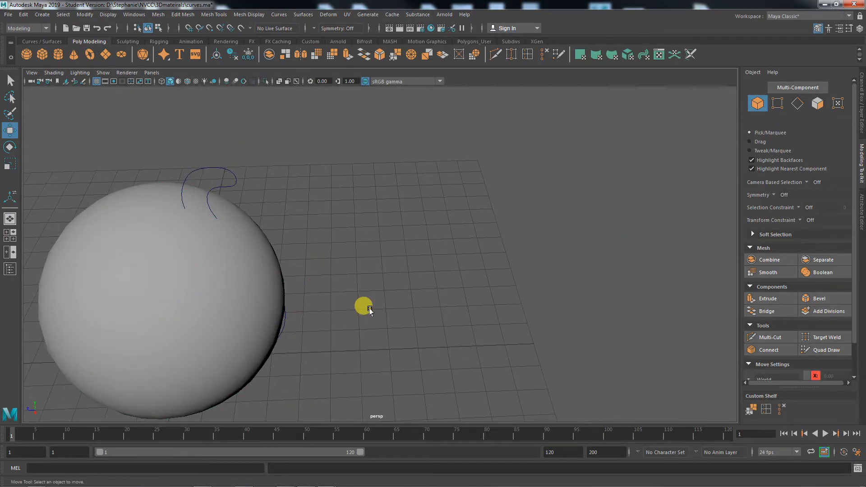
- Show the NURBS sphere's control vertices and pull two at the top pole, one towards negative Z and one downward
{"action": "left_click_drag", "start_coordinate": [369, 309], "coordinate": [407, 305], "text": "alt"}
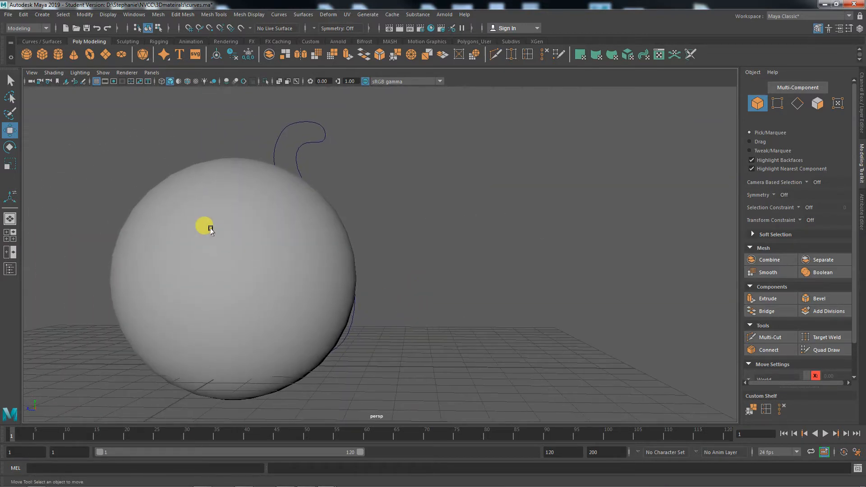
{"action": "left_click", "coordinate": [211, 230]}
{"action": "right_click_drag", "start_coordinate": [209, 226], "coordinate": [248, 250], "text": "alt"}
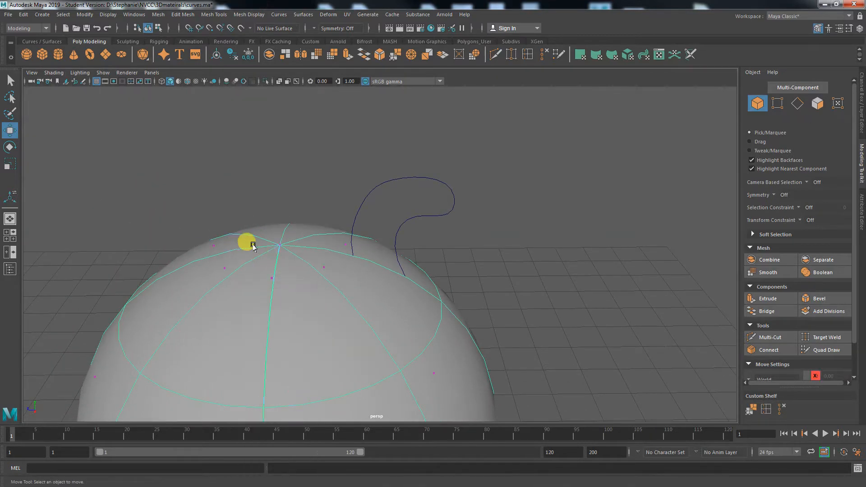
{"action": "left_click", "coordinate": [280, 245]}
{"action": "left_click_drag", "start_coordinate": [241, 245], "coordinate": [269, 250]}
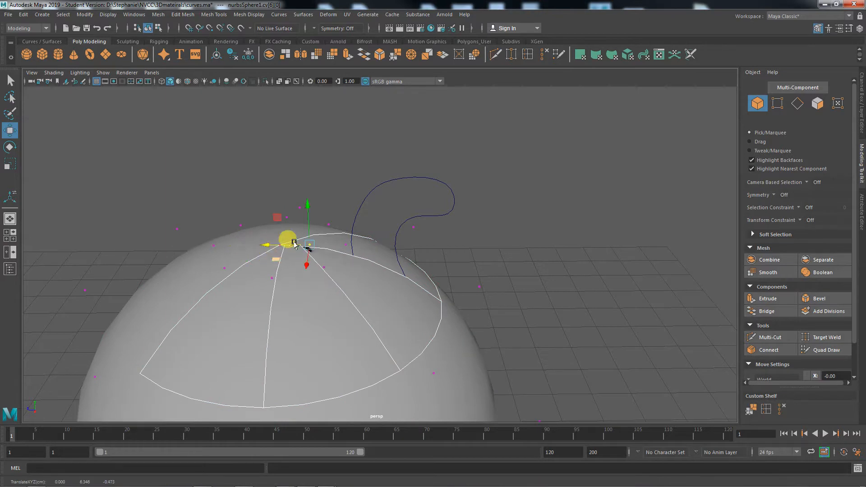
{"action": "left_click_drag", "start_coordinate": [306, 222], "coordinate": [278, 242]}
{"action": "left_click", "coordinate": [279, 248]}
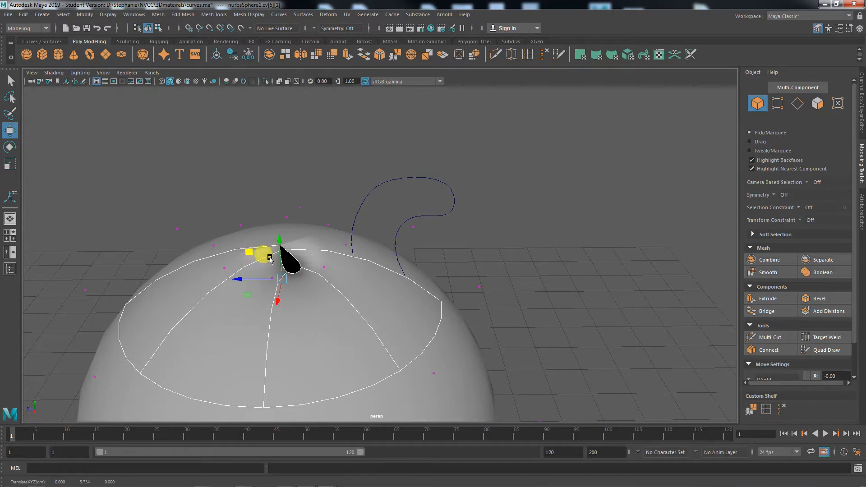
- Pull two more of the stacked pole control vertices towards positive Z, to about 0.51 and 0.25
{"action": "left_click", "coordinate": [316, 251]}
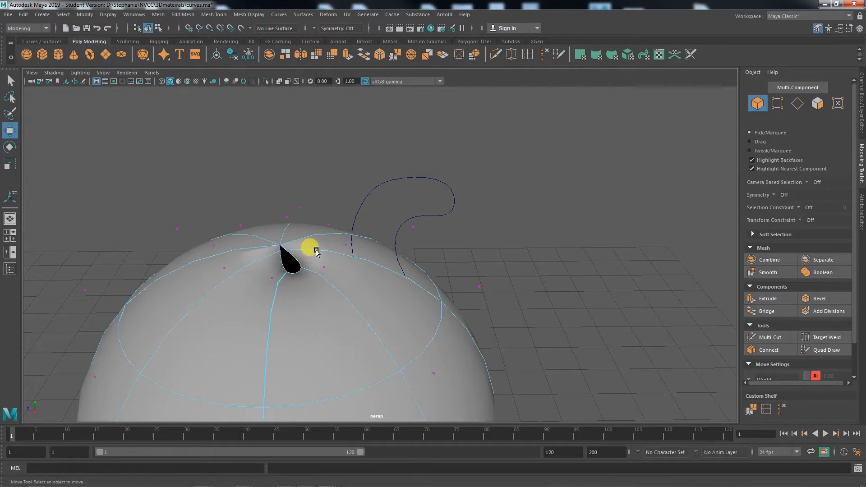
{"action": "left_click", "coordinate": [277, 247]}
{"action": "left_click_drag", "start_coordinate": [260, 244], "coordinate": [193, 249]}
{"action": "left_click_drag", "start_coordinate": [229, 217], "coordinate": [217, 242]}
{"action": "left_click", "coordinate": [280, 237]}
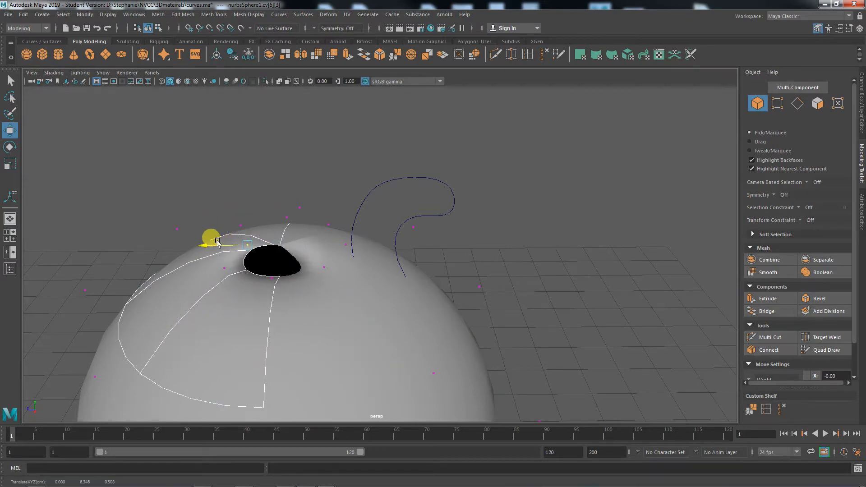
{"action": "left_click", "coordinate": [284, 255]}
{"action": "left_click", "coordinate": [284, 255]}
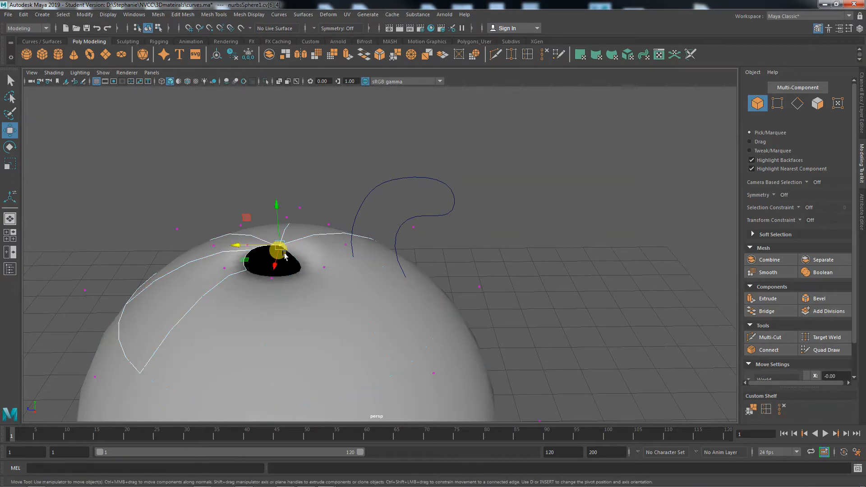
{"action": "left_click_drag", "start_coordinate": [243, 245], "coordinate": [273, 250]}
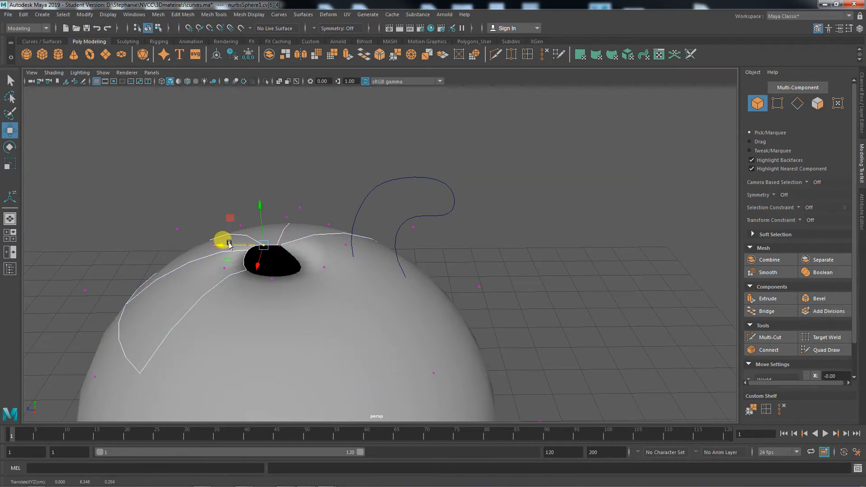
- Raise one pole control vertex to about 6.64 in Y and move another to about -0.33 in Z
{"action": "left_click", "coordinate": [282, 253]}
{"action": "left_click", "coordinate": [284, 255]}
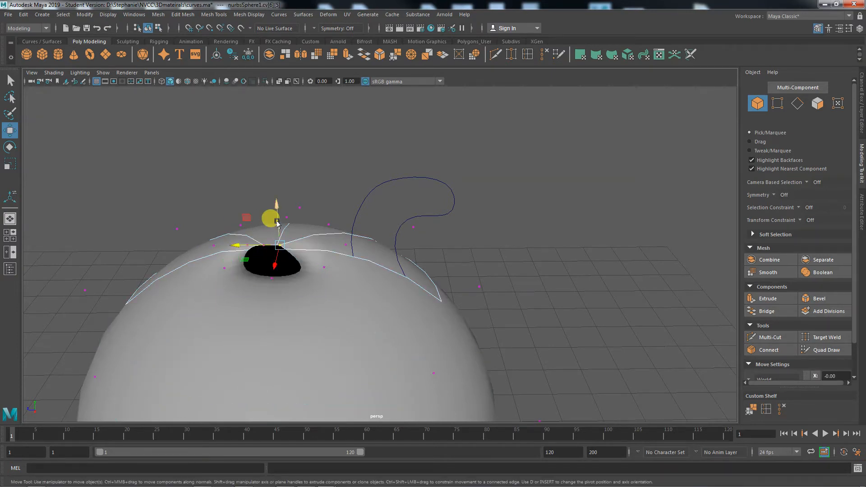
{"action": "left_click_drag", "start_coordinate": [277, 222], "coordinate": [268, 203]}
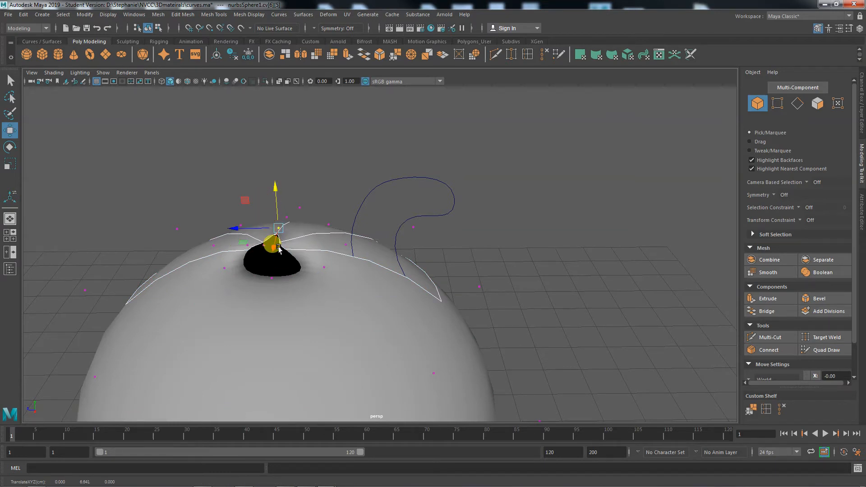
{"action": "left_click", "coordinate": [279, 250]}
{"action": "left_click", "coordinate": [280, 247]}
{"action": "left_click_drag", "start_coordinate": [261, 252], "coordinate": [269, 250]}
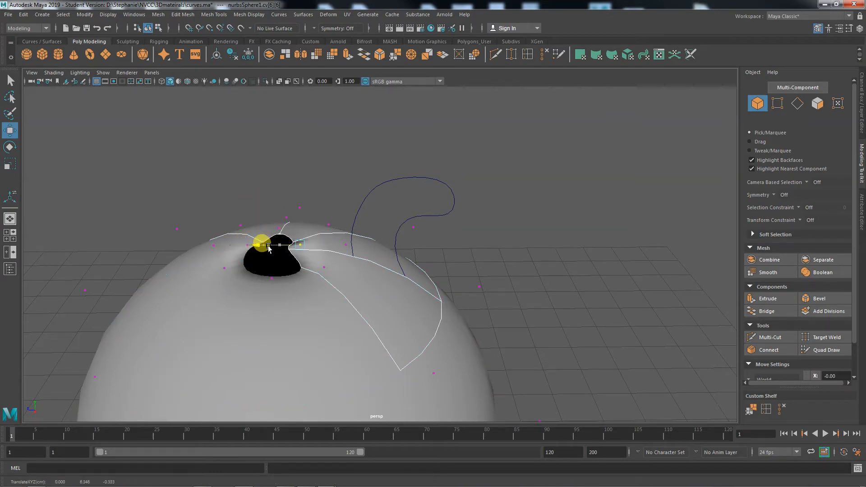
{"action": "left_click", "coordinate": [303, 301]}
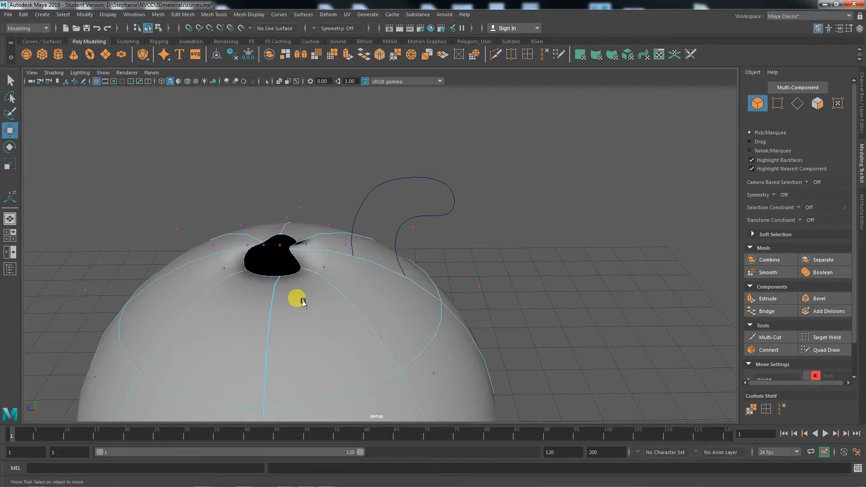
- Move a control vertex beside the sphere's upper side outward along Z to about -2.9
{"action": "left_click_drag", "start_coordinate": [303, 301], "coordinate": [323, 319], "text": "alt"}
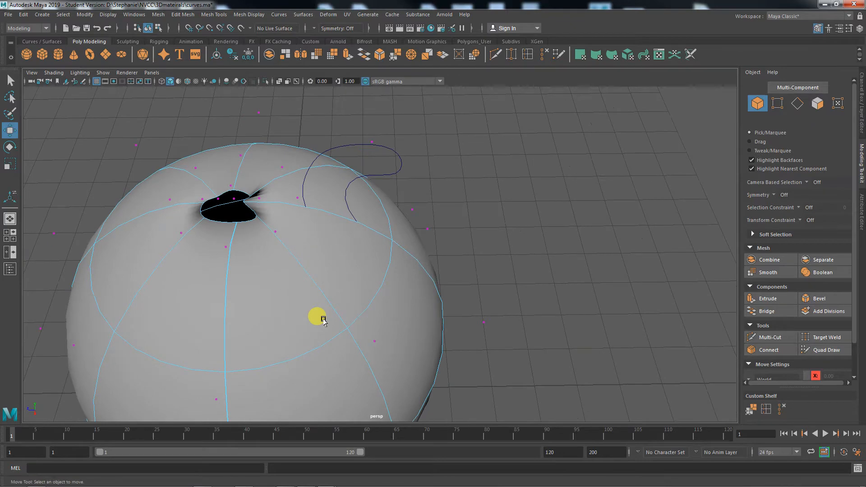
{"action": "left_click_drag", "start_coordinate": [279, 296], "coordinate": [315, 270], "text": "alt"}
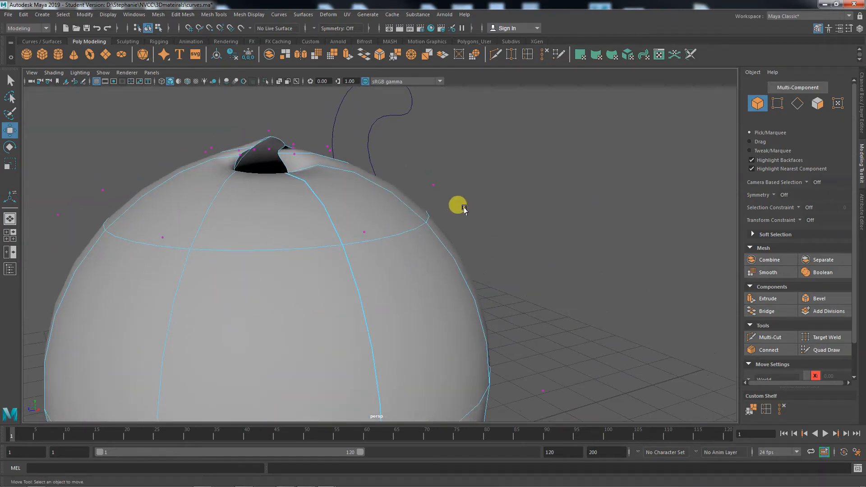
{"action": "left_click_drag", "start_coordinate": [459, 201], "coordinate": [484, 229]}
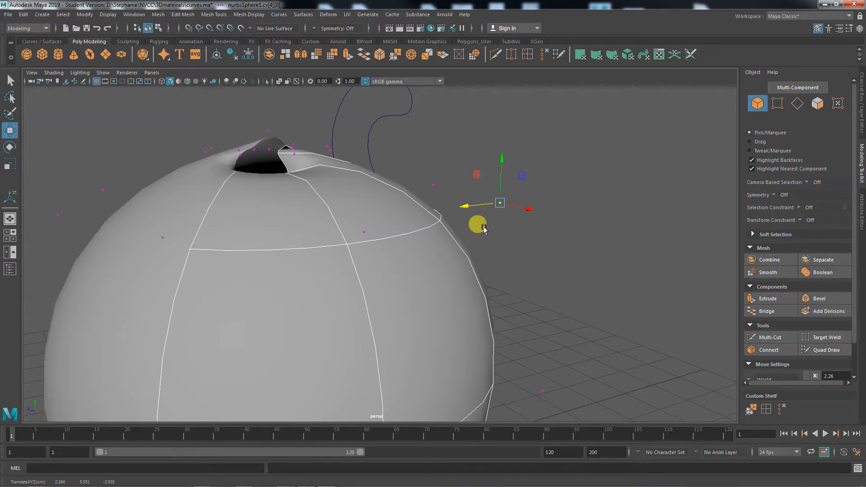
- Take layer1 out of reference mode and switch the revolved vase to vertex editing
{"action": "left_click", "coordinate": [861, 102]}
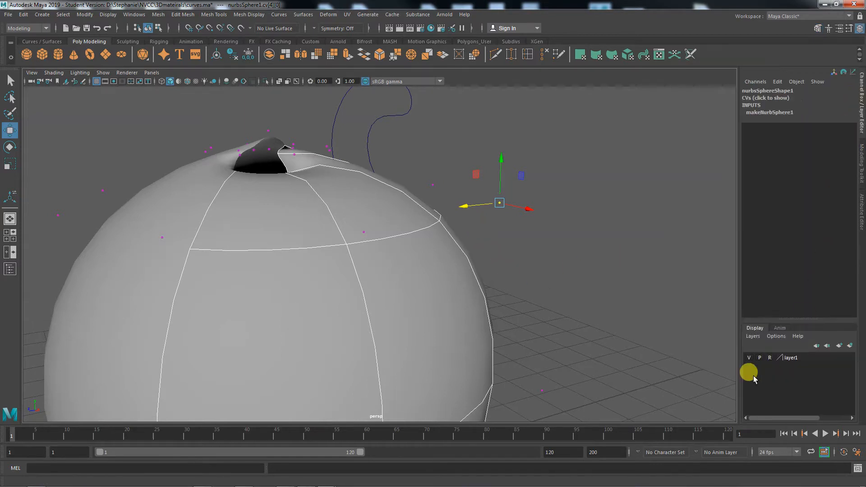
{"action": "left_click", "coordinate": [770, 358]}
{"action": "left_click_drag", "start_coordinate": [484, 358], "coordinate": [317, 297], "text": "alt"}
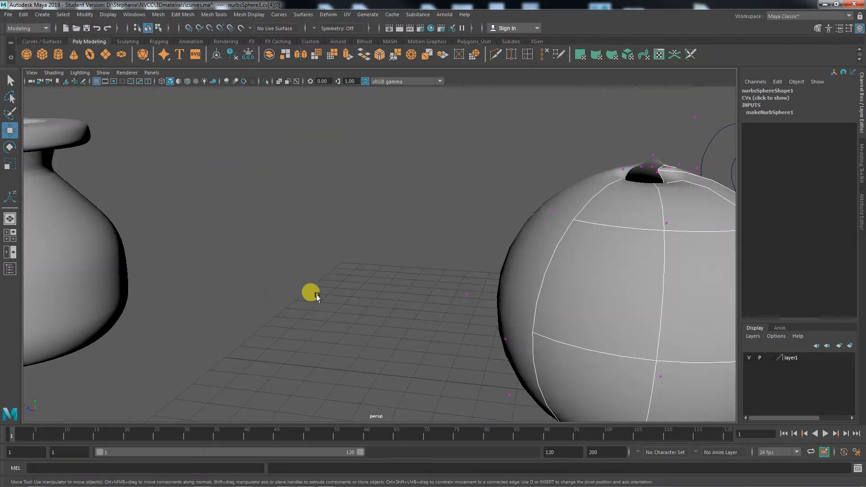
{"action": "left_click", "coordinate": [82, 259]}
{"action": "key", "text": "f"}
{"action": "right_click", "coordinate": [345, 281]}
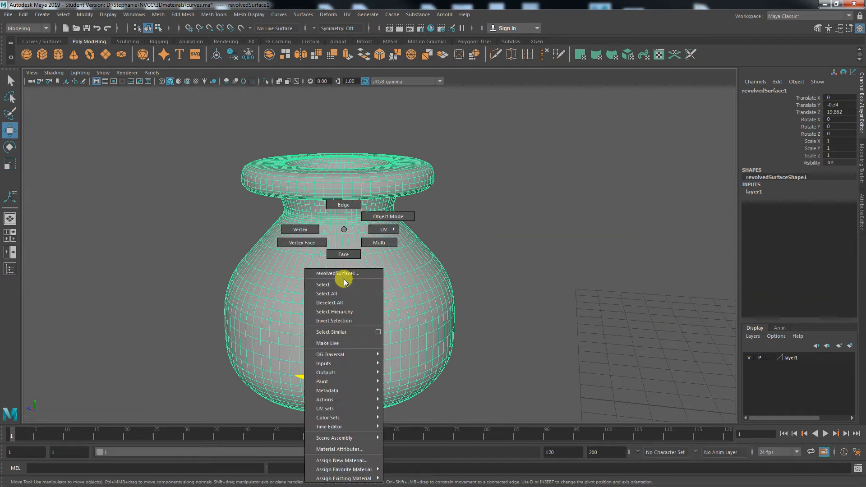
{"action": "right_click_drag", "start_coordinate": [344, 282], "coordinate": [300, 230]}
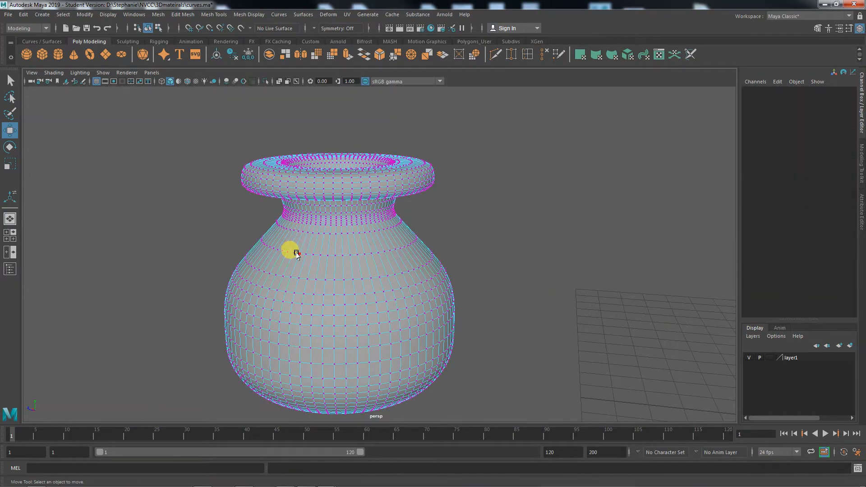
- Try pulling a single vertex outward on the vase's shoulder, and undo the move
{"action": "left_click", "coordinate": [267, 256]}
{"action": "left_click_drag", "start_coordinate": [253, 242], "coordinate": [207, 228]}
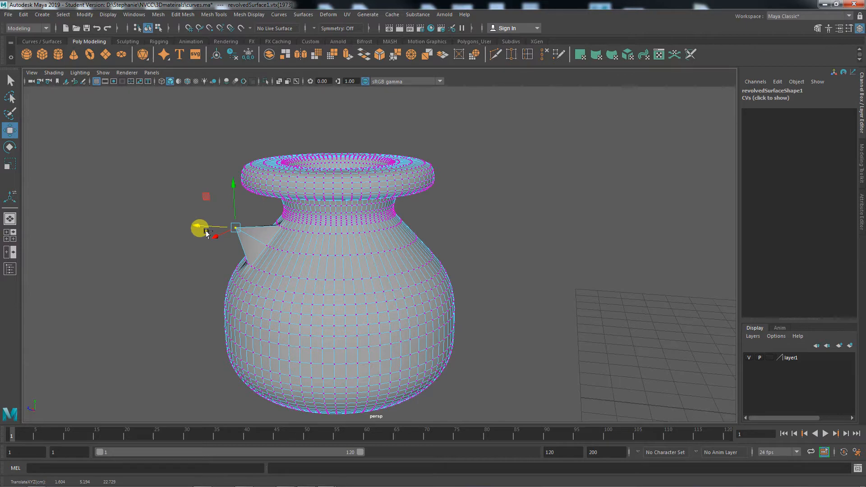
{"action": "key", "text": "ctrl+z"}
- Return to the NURBS sphere and show its control vertices
{"action": "middle_click_drag", "start_coordinate": [541, 310], "coordinate": [93, 246], "text": "alt"}
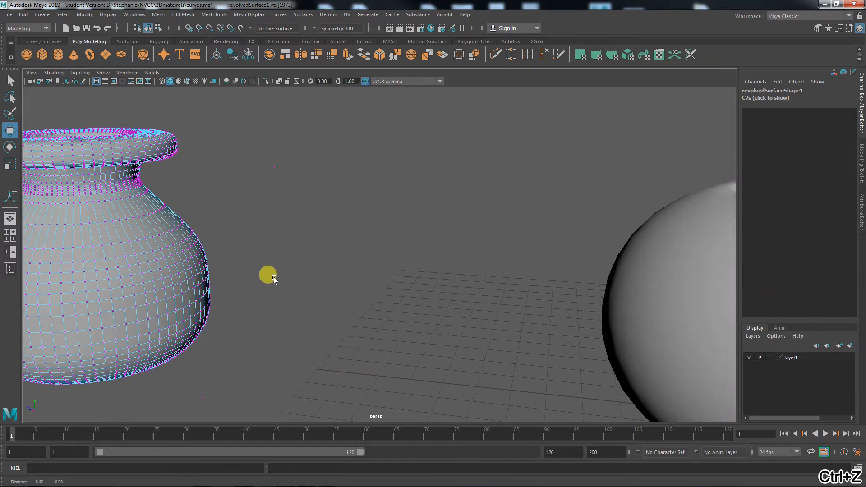
{"action": "left_click", "coordinate": [464, 290]}
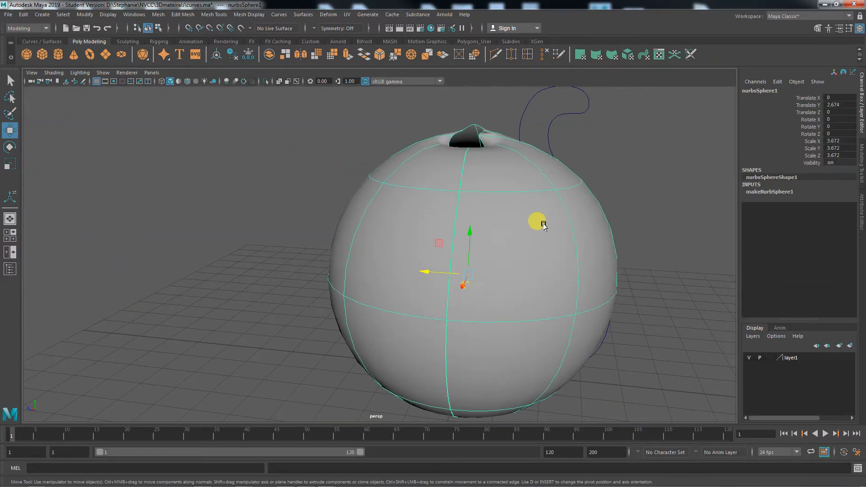
{"action": "right_click_drag", "start_coordinate": [544, 225], "coordinate": [499, 224]}
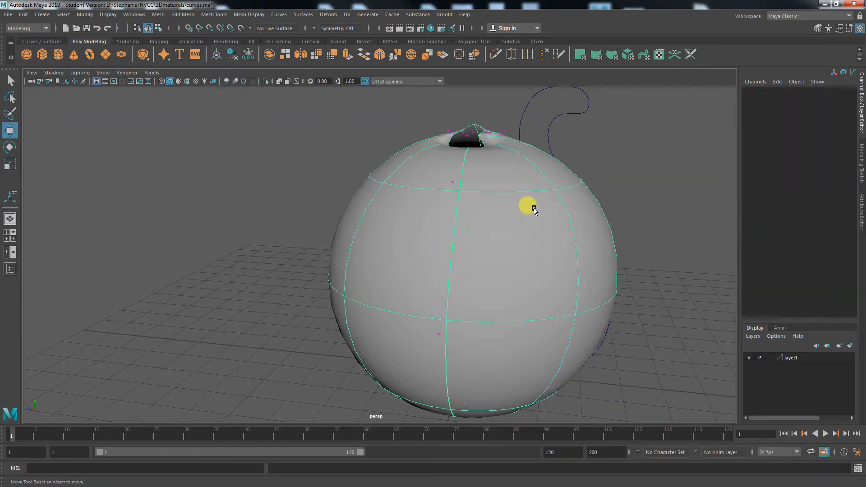
- Move a control vertex beside the NURBS sphere's upper side along Z to about -3.9, and compare the surface with the vase
{"action": "left_click_drag", "start_coordinate": [607, 188], "coordinate": [510, 352], "text": "alt"}
{"action": "left_click", "coordinate": [397, 364]}
{"action": "left_click_drag", "start_coordinate": [567, 223], "coordinate": [614, 251]}
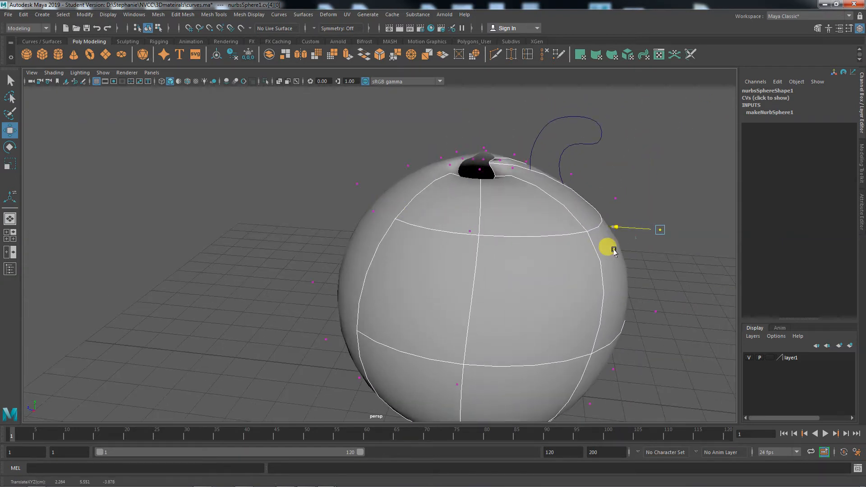
{"action": "left_click_drag", "start_coordinate": [278, 291], "coordinate": [407, 302], "text": "alt"}
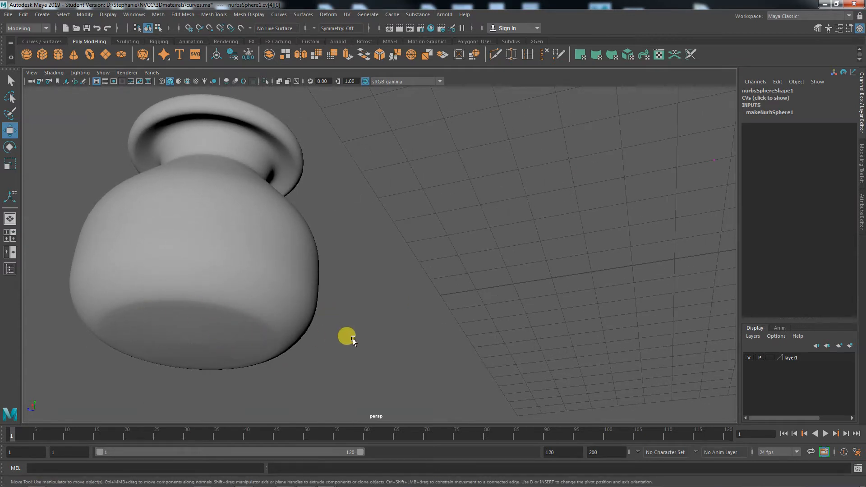
{"action": "left_click_drag", "start_coordinate": [398, 333], "coordinate": [476, 342], "text": "alt"}
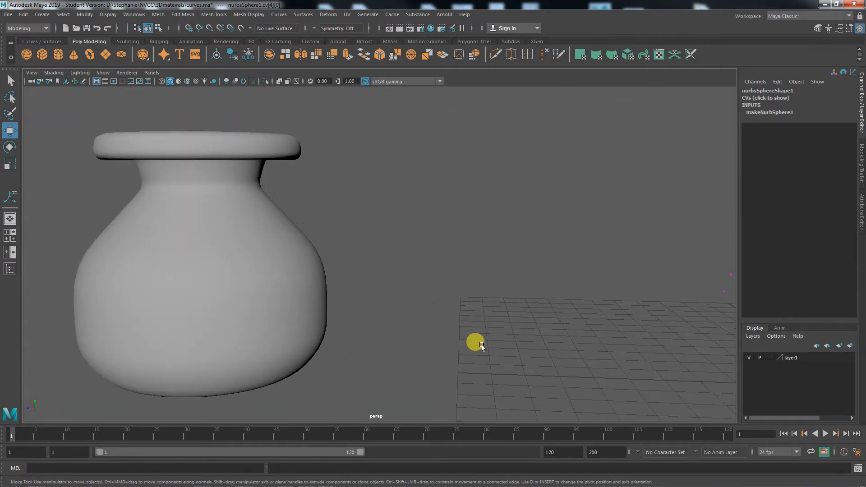
{"action": "middle_click_drag", "start_coordinate": [476, 342], "coordinate": [265, 336], "text": "alt"}
{"action": "middle_click_drag", "start_coordinate": [335, 349], "coordinate": [119, 337], "text": "alt"}
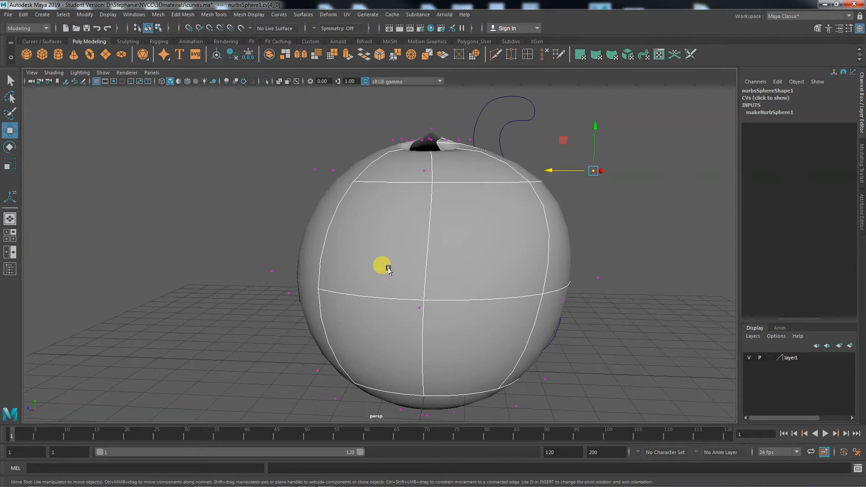
- Return the NURBS sphere to object selection and delete it
{"action": "right_click_drag", "start_coordinate": [388, 270], "coordinate": [429, 236]}
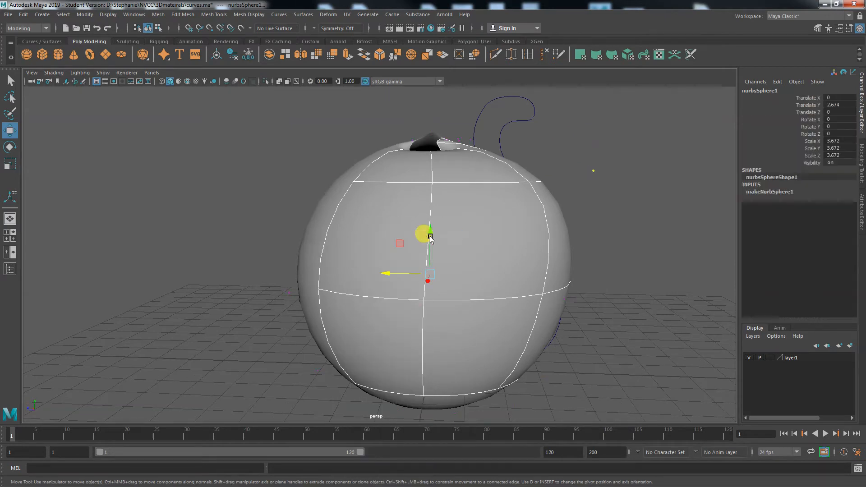
{"action": "left_click", "coordinate": [472, 245]}
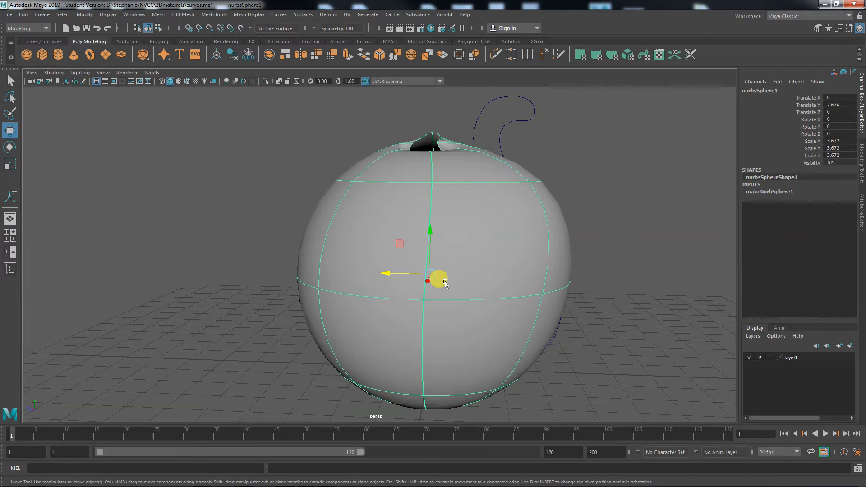
{"action": "key", "text": "Delete"}
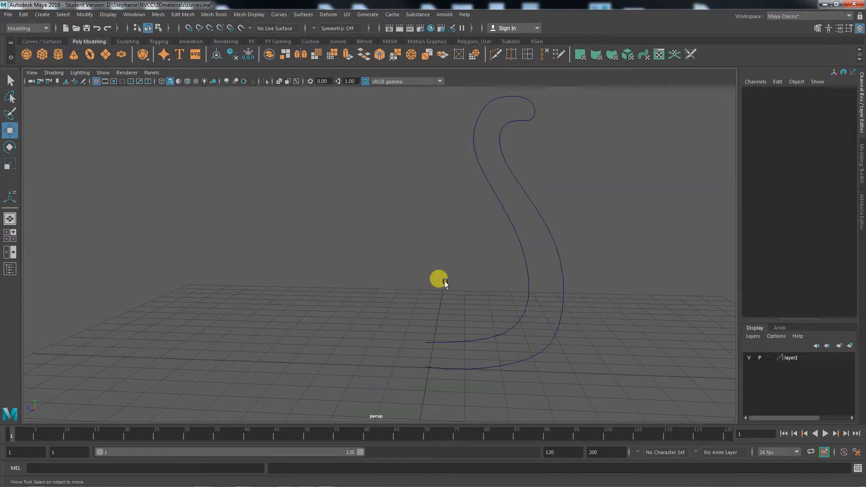
- Show only the side view and frame the whole vase profile curve in it
{"action": "middle_click_drag", "start_coordinate": [446, 283], "coordinate": [374, 341], "text": "alt"}
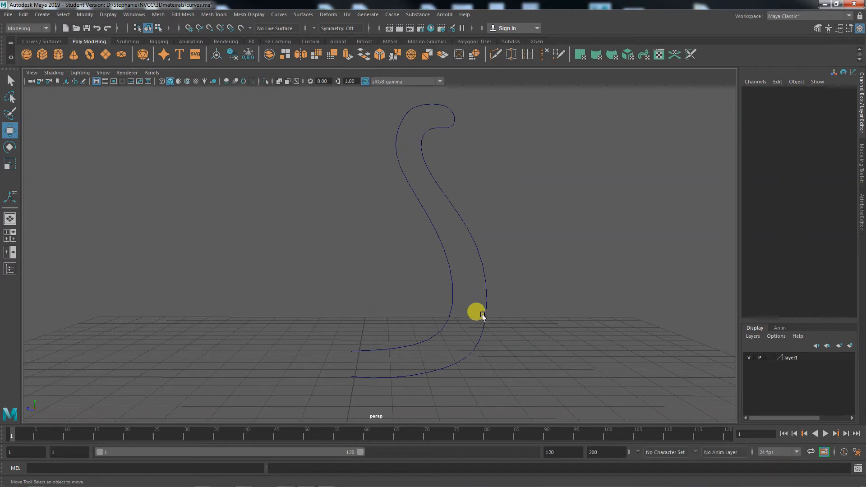
{"action": "key", "text": "space"}
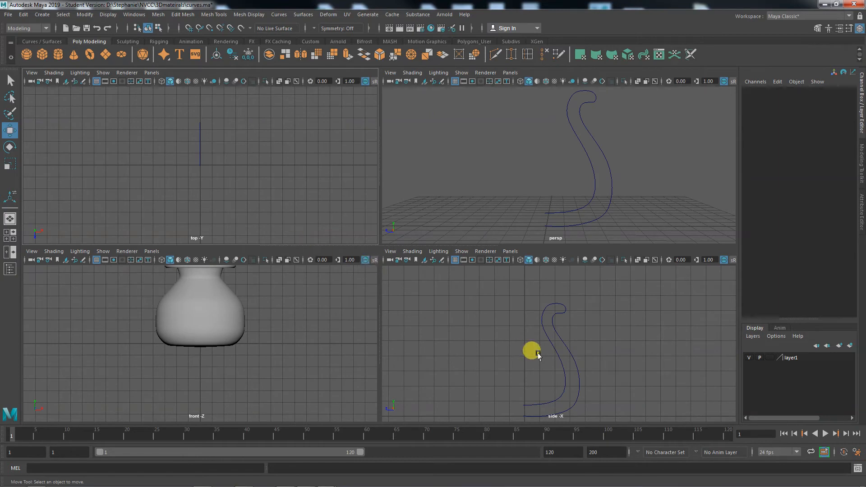
{"action": "key", "text": "space"}
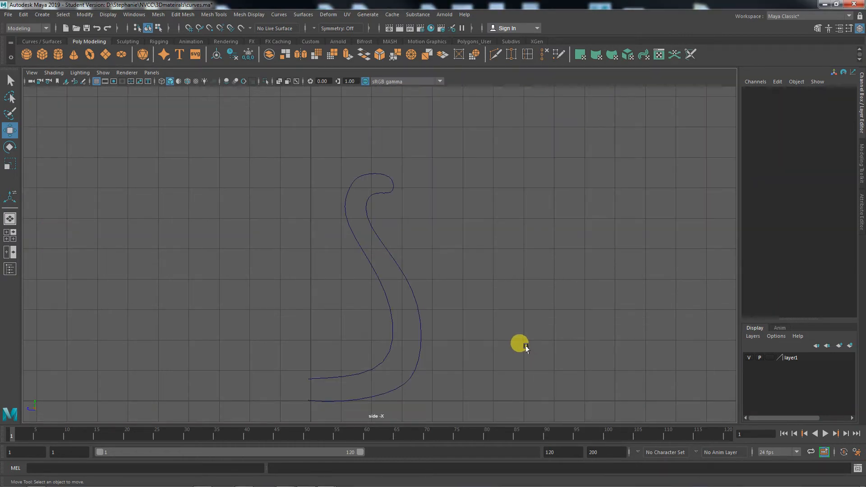
{"action": "middle_click_drag", "start_coordinate": [410, 344], "coordinate": [418, 319], "text": "alt"}
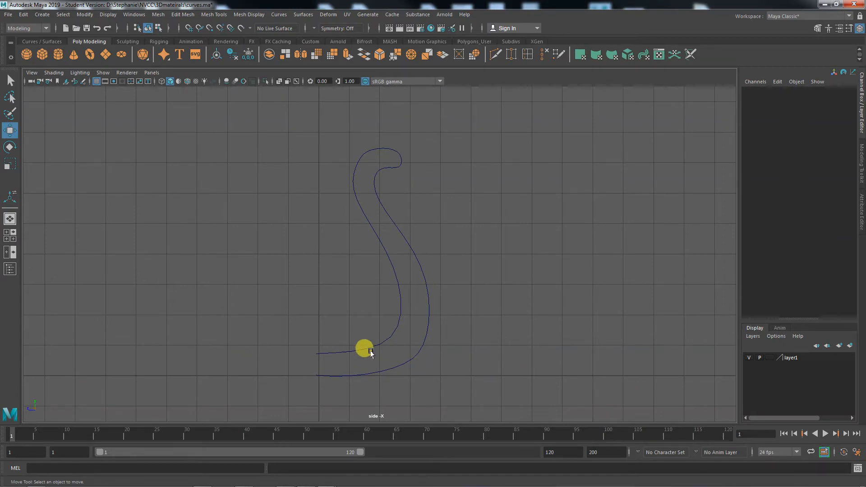
{"action": "right_click_drag", "start_coordinate": [419, 356], "coordinate": [487, 363], "text": "alt"}
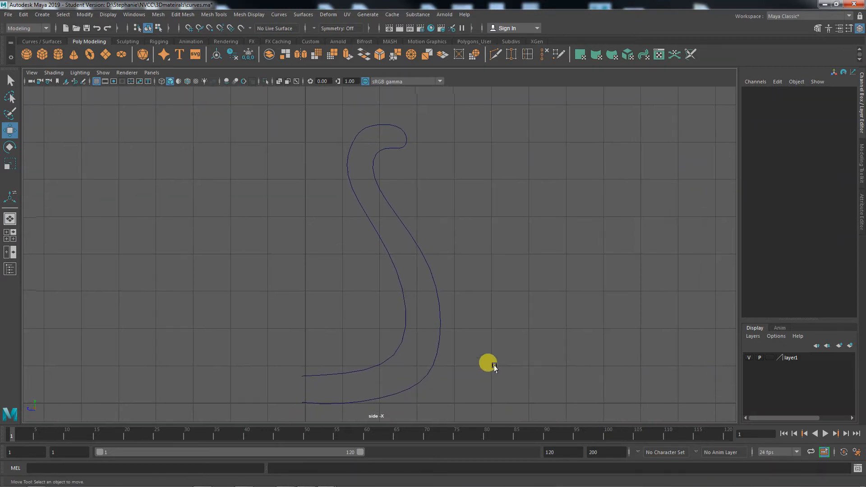
- Try moving an edit point on the profile curve's outer wall along Z, and undo the move
{"action": "left_click", "coordinate": [434, 292]}
{"action": "mouse_move", "coordinate": [436, 291]}
{"action": "right_mouse_down"}
{"action": "mouse_move", "coordinate": [403, 248]}
{"action": "mouse_move", "coordinate": [441, 278]}
{"action": "right_mouse_up"}
{"action": "left_click", "coordinate": [428, 268]}
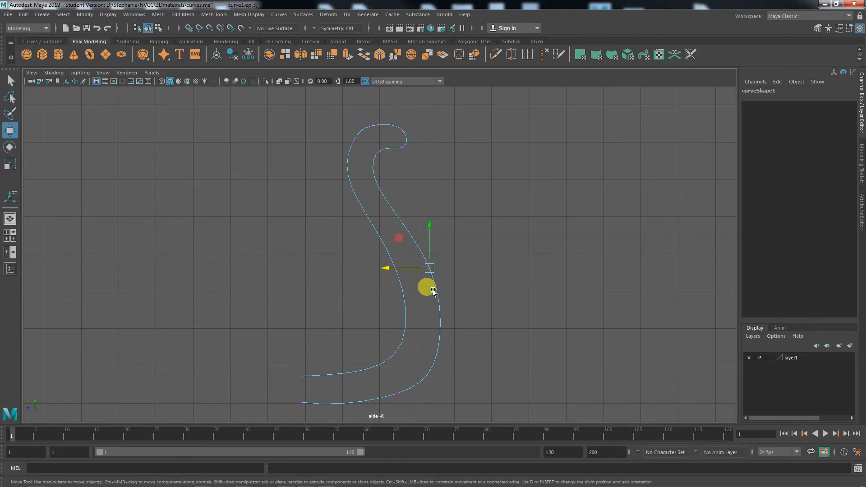
{"action": "mouse_move", "coordinate": [382, 268]}
{"action": "left_mouse_down"}
{"action": "mouse_move", "coordinate": [429, 268]}
{"action": "mouse_move", "coordinate": [380, 269]}
{"action": "mouse_move", "coordinate": [397, 275]}
{"action": "left_mouse_up"}
{"action": "key", "text": "ctrl+z"}
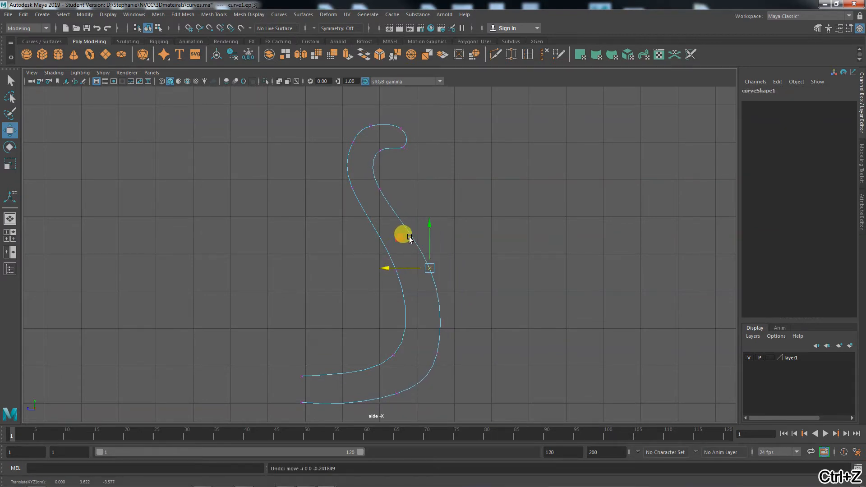
- Show the curve's control vertices, moving the one under the lip to about Y 6.5, Z -3.2 and the inner wall's to Z -2.9
{"action": "right_click_drag", "start_coordinate": [410, 239], "coordinate": [367, 233]}
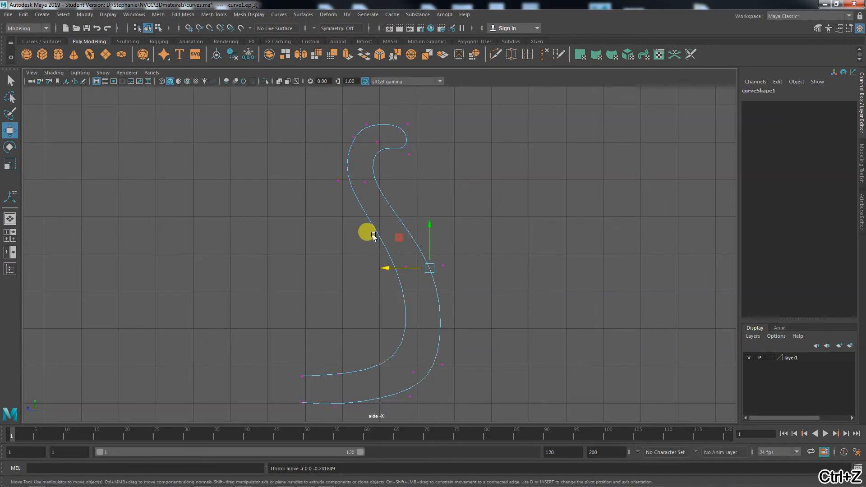
{"action": "left_click", "coordinate": [408, 156]}
{"action": "left_click_drag", "start_coordinate": [408, 157], "coordinate": [421, 163]}
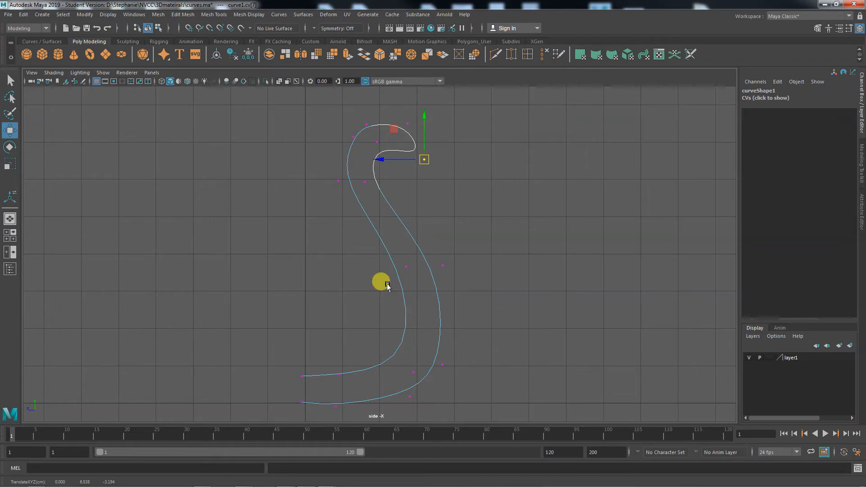
{"action": "left_click", "coordinate": [405, 268]}
{"action": "left_click_drag", "start_coordinate": [407, 269], "coordinate": [415, 279]}
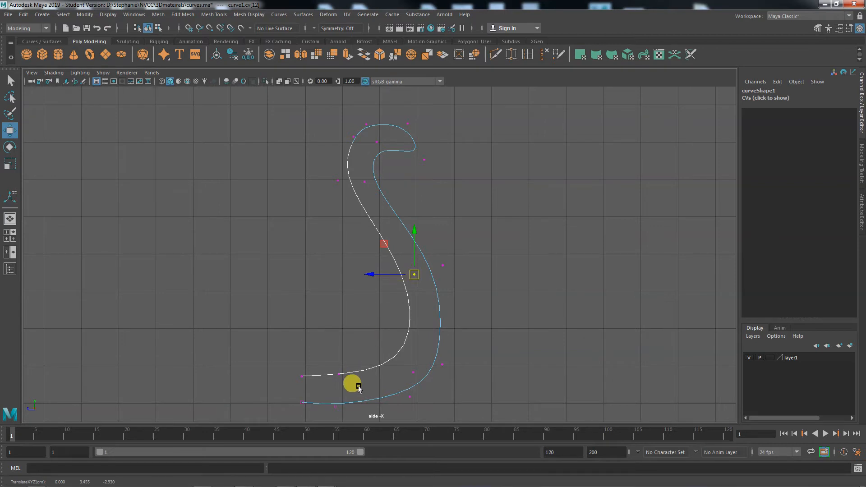
- Flatten the profile's base by moving its two lowest control vertices vertically to roughly Y 0
{"action": "left_click", "coordinate": [335, 407]}
{"action": "left_click_drag", "start_coordinate": [335, 367], "coordinate": [334, 360]}
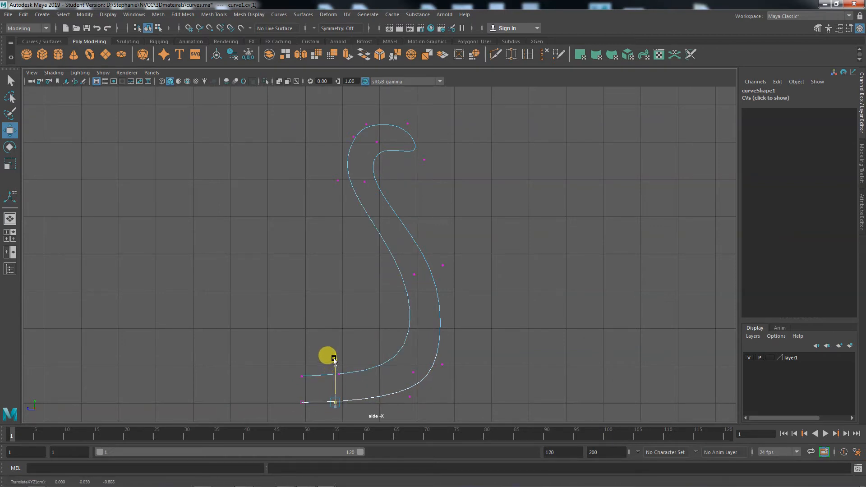
{"action": "left_click", "coordinate": [410, 398]}
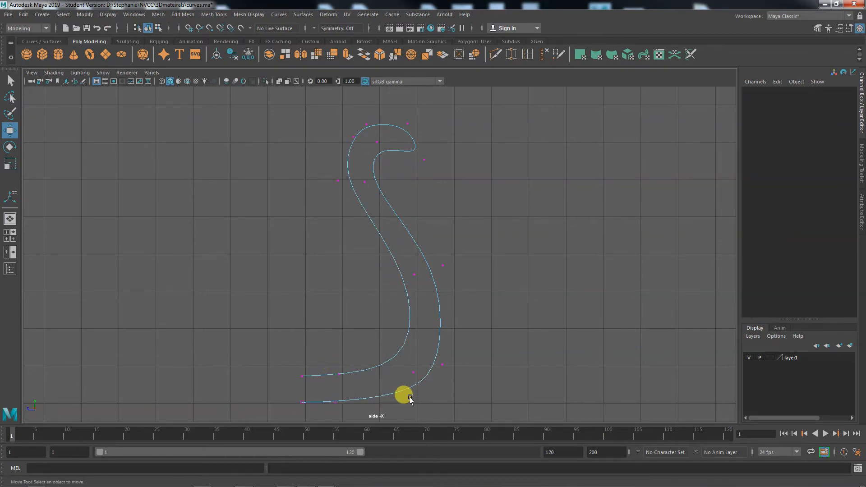
{"action": "left_click", "coordinate": [410, 398]}
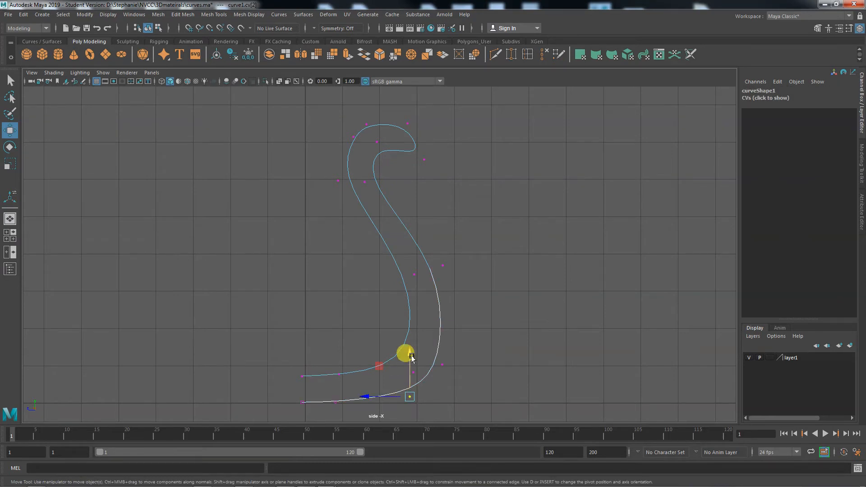
{"action": "left_click_drag", "start_coordinate": [411, 356], "coordinate": [413, 366]}
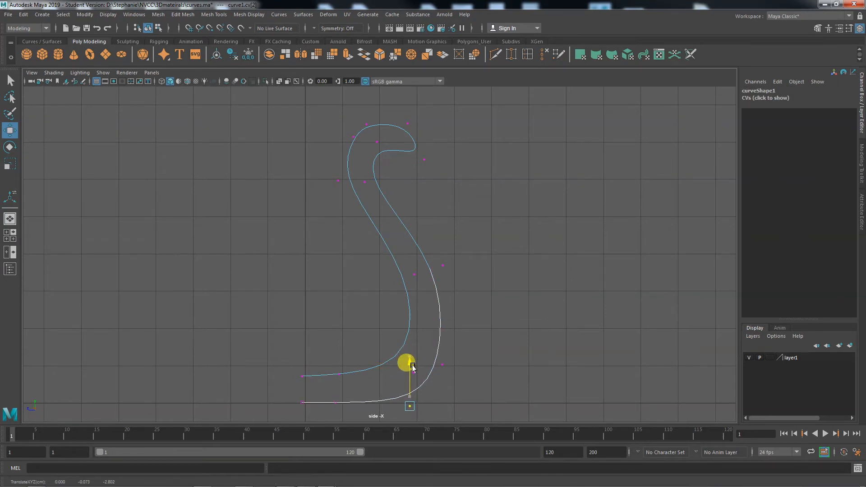
{"action": "right_click", "coordinate": [437, 305]}
{"action": "right_click_drag", "start_coordinate": [440, 306], "coordinate": [379, 258]}
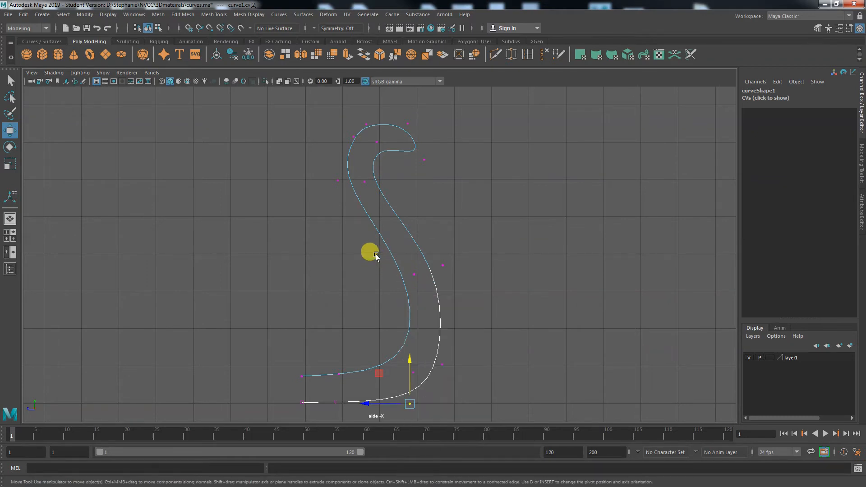
- Move the control vertex at the profile's inner neck slightly toward the central axis, and select the one above the lip's tip
{"action": "left_click", "coordinate": [334, 181]}
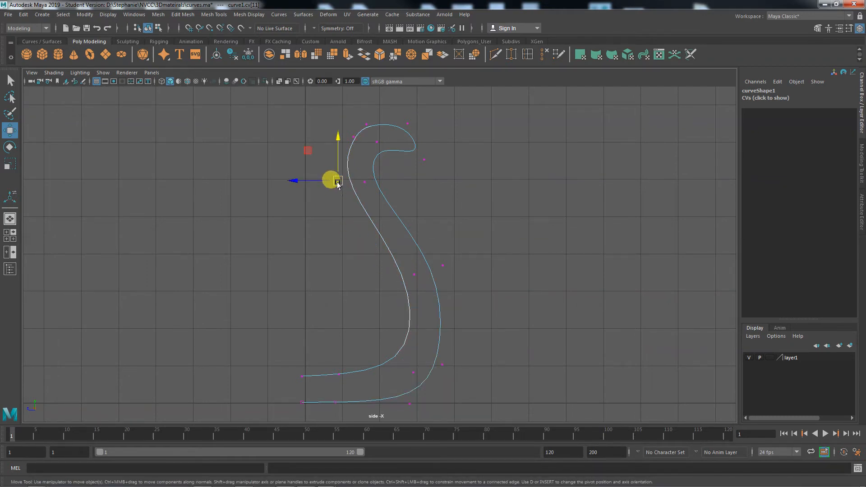
{"action": "left_click_drag", "start_coordinate": [333, 181], "coordinate": [332, 181]}
{"action": "right_click_drag", "start_coordinate": [394, 150], "coordinate": [392, 151]}
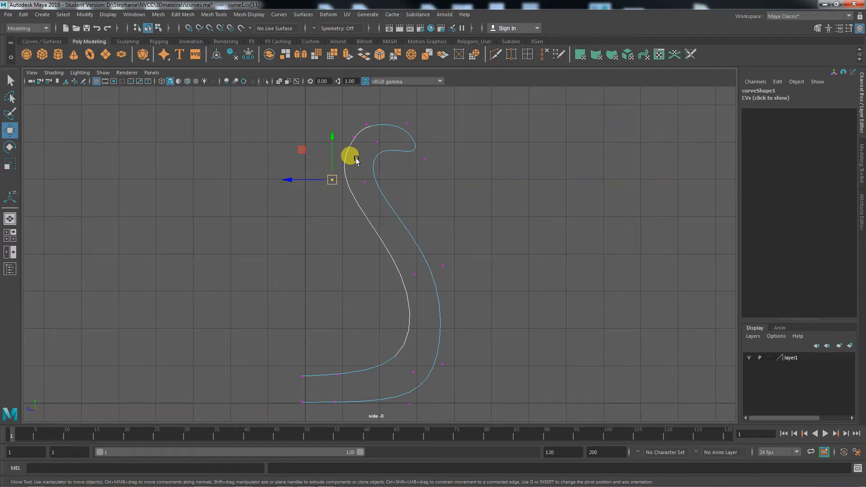
{"action": "left_click", "coordinate": [408, 124]}
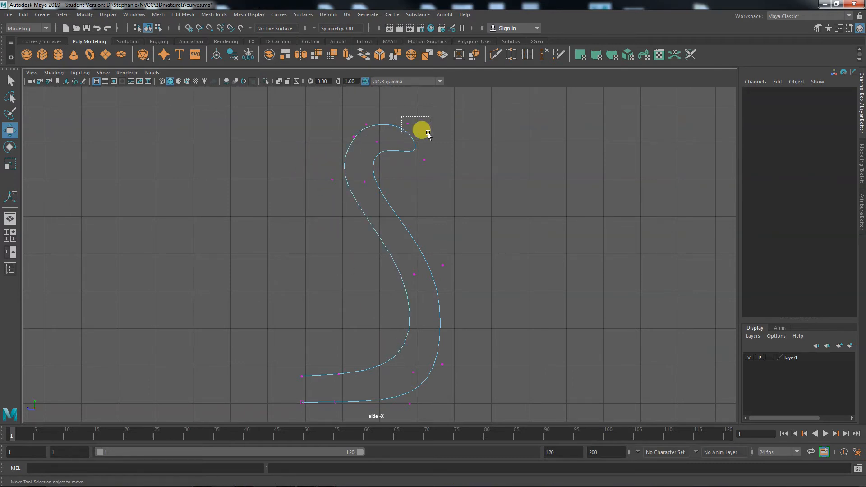
{"action": "left_click", "coordinate": [408, 125]}
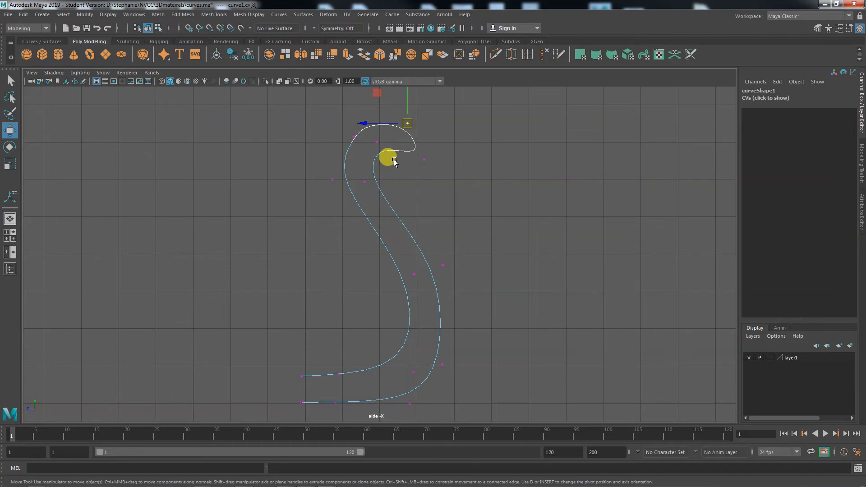
- Switch to edit points, and move the outer neck's point to about Y 5.7, Z -2.1 and the inner wall's to Y 3.4, Z -2.5
{"action": "right_click_drag", "start_coordinate": [395, 152], "coordinate": [393, 174]}
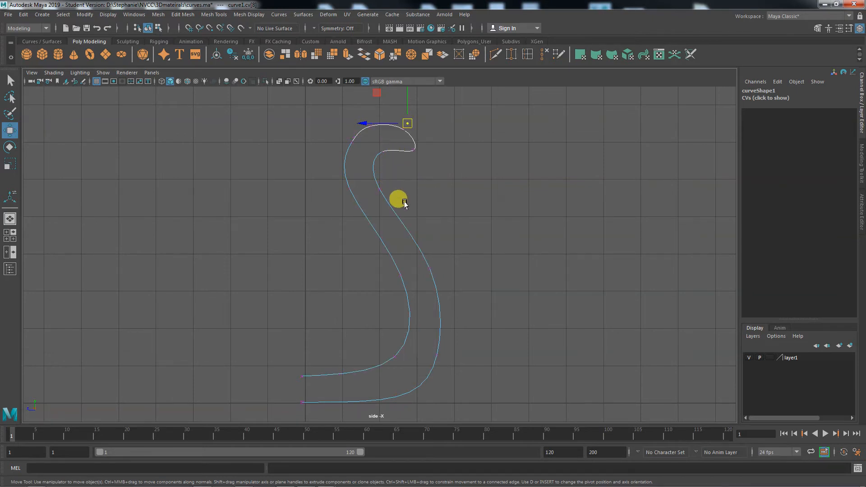
{"action": "left_click", "coordinate": [380, 190]}
{"action": "left_click_drag", "start_coordinate": [378, 189], "coordinate": [383, 191]}
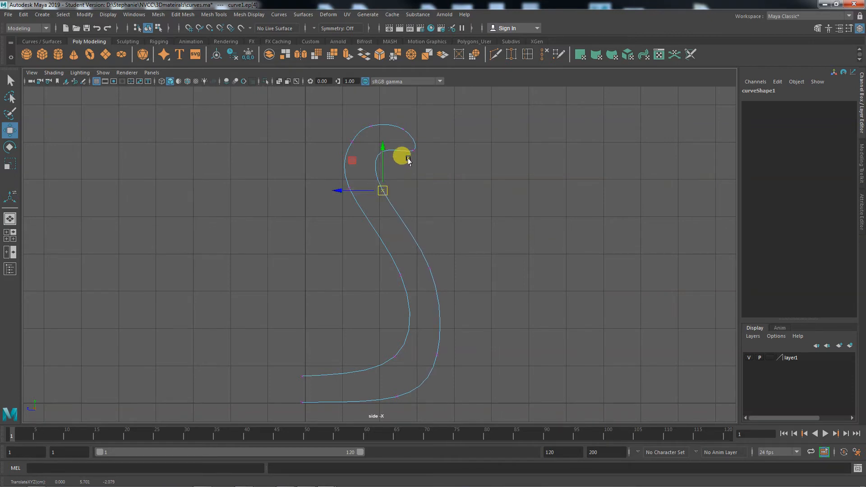
{"action": "left_click", "coordinate": [401, 273]}
{"action": "mouse_move", "coordinate": [396, 271]}
{"action": "left_mouse_down"}
{"action": "mouse_move", "coordinate": [407, 281]}
{"action": "mouse_move", "coordinate": [381, 276]}
{"action": "mouse_move", "coordinate": [395, 276]}
{"action": "left_mouse_up"}
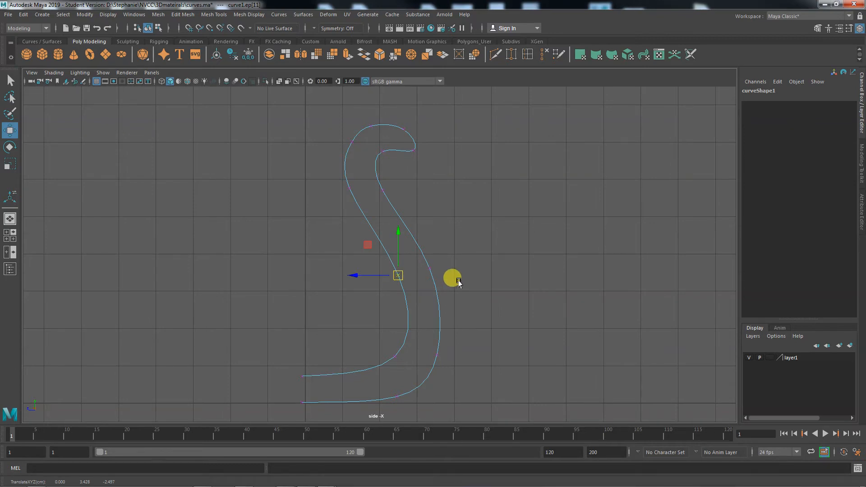
- Return the profile curve to object selection and go back to a zoomed-out full perspective view
{"action": "right_click_drag", "start_coordinate": [434, 257], "coordinate": [469, 244]}
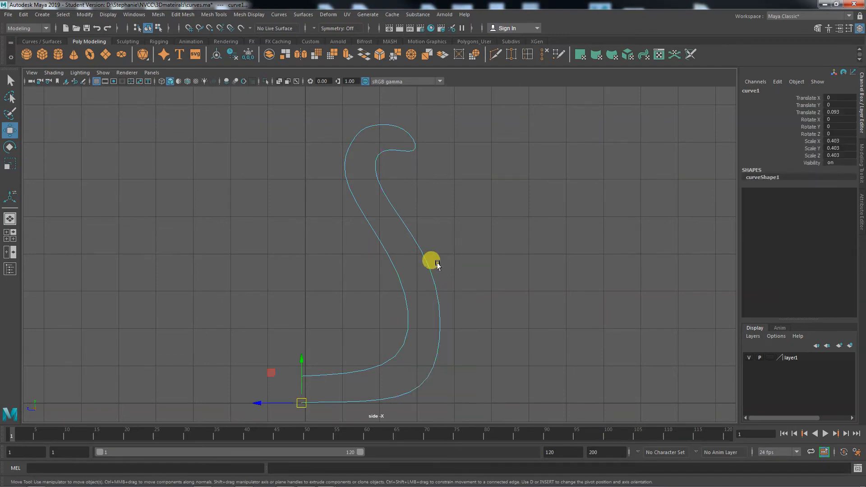
{"action": "key", "text": "space"}
{"action": "key", "text": "space"}
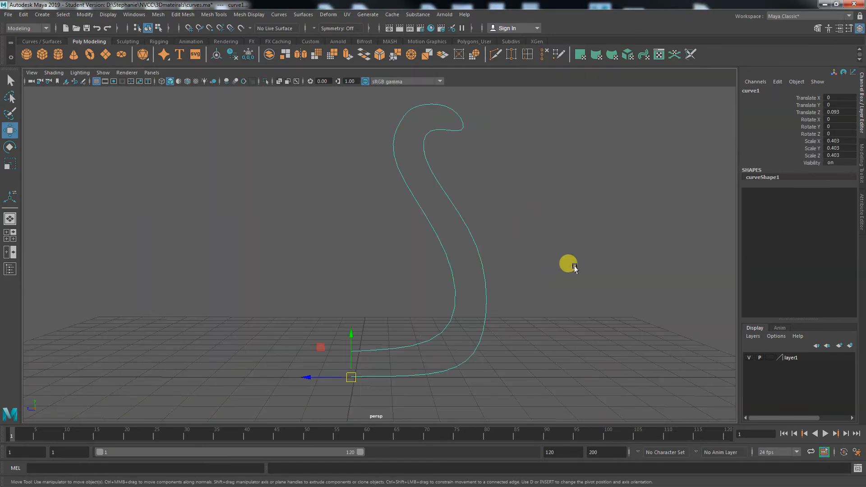
{"action": "scroll", "coordinate": [475, 288], "scroll_direction": "down", "scroll_amount": 8}
- Try moving the profile curve along Z to about -16, and undo the move
{"action": "left_click_drag", "start_coordinate": [336, 302], "coordinate": [574, 310]}
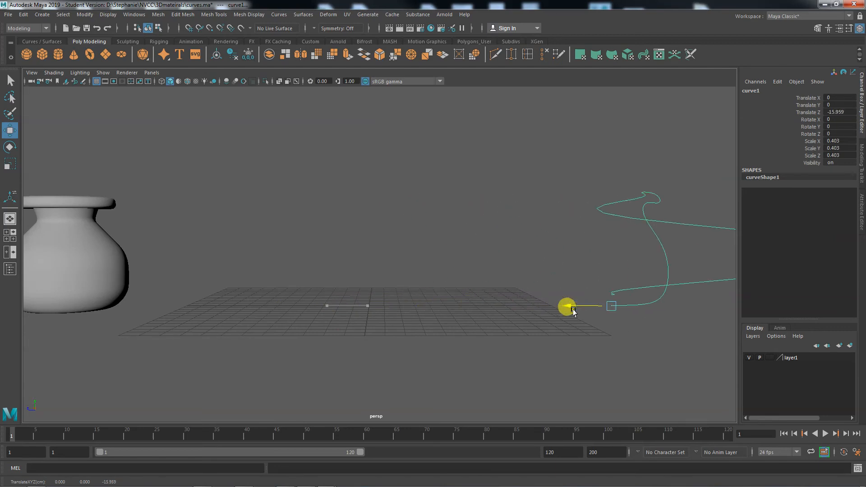
{"action": "key", "text": "ctrl+z"}
{"action": "key", "text": "ctrl+z"}
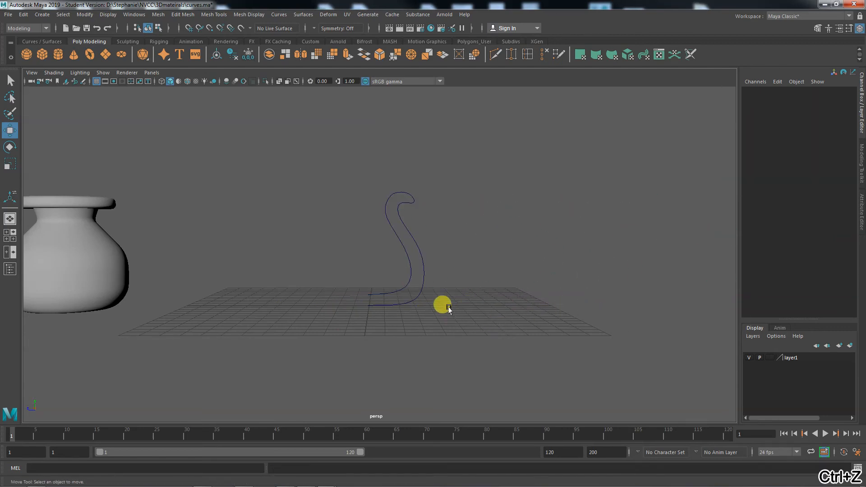
- Select the whole profile curve and move it off the grid along Z to about -20.5
{"action": "left_click", "coordinate": [385, 291]}
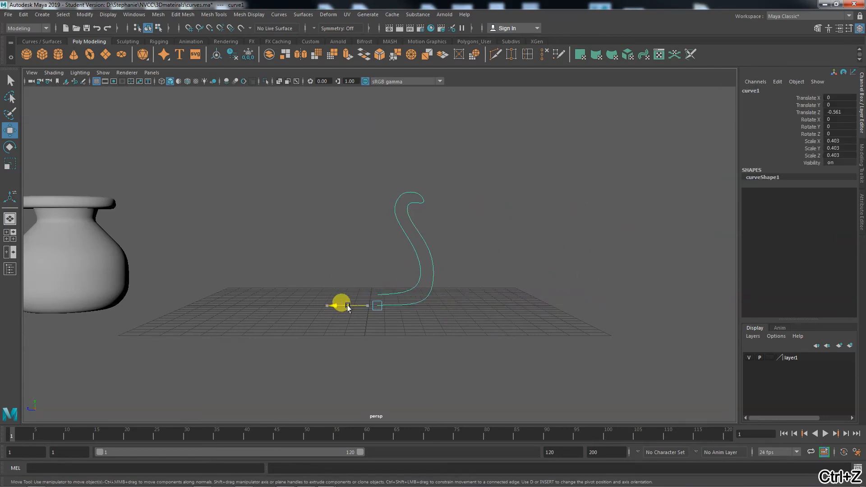
{"action": "left_click_drag", "start_coordinate": [338, 304], "coordinate": [647, 313]}
{"action": "left_click_drag", "start_coordinate": [397, 326], "coordinate": [444, 375], "text": "alt"}
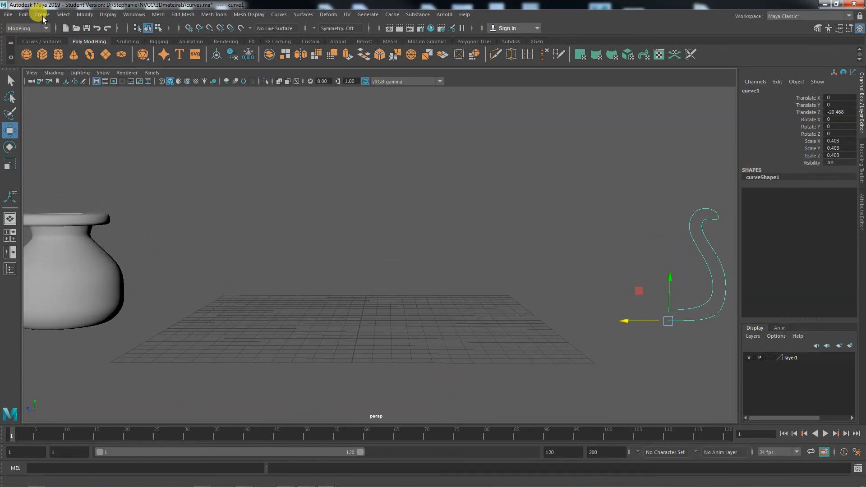
- Try starting an EP curve near the grid centre in the perspective view, and undo the misplaced points
{"action": "left_click", "coordinate": [42, 14]}
{"action": "mouse_move", "coordinate": [48, 39]}
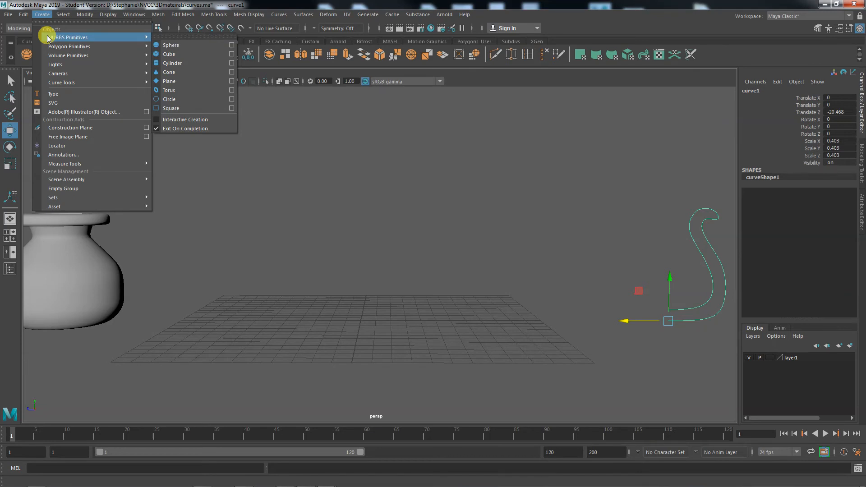
{"action": "mouse_move", "coordinate": [66, 84]}
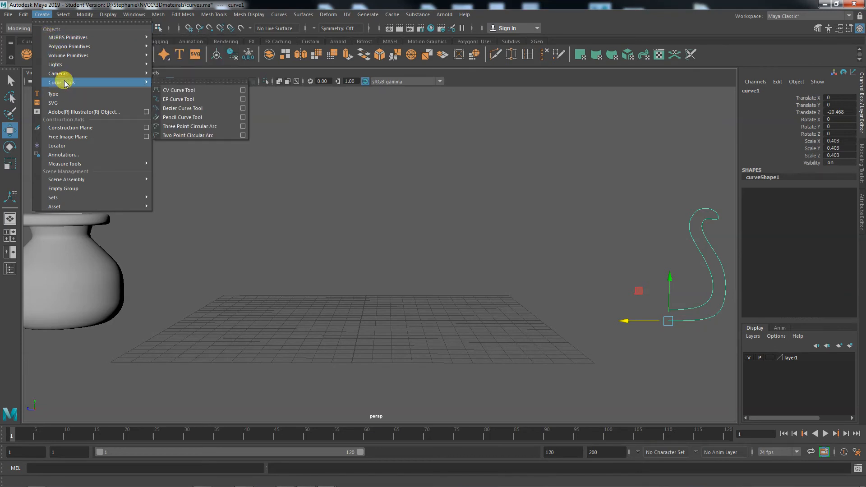
{"action": "left_click", "coordinate": [209, 103]}
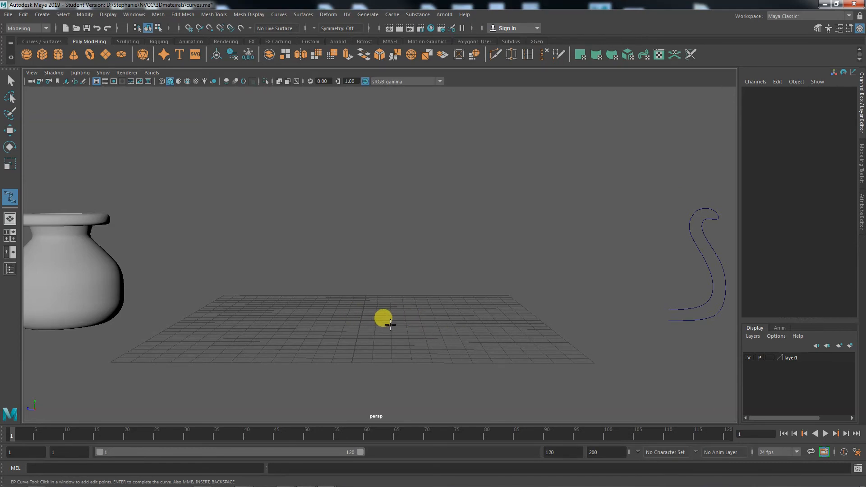
{"action": "left_click_drag", "start_coordinate": [383, 317], "coordinate": [357, 323], "text": "alt"}
{"action": "left_click", "coordinate": [358, 325]}
{"action": "left_click", "coordinate": [363, 325]}
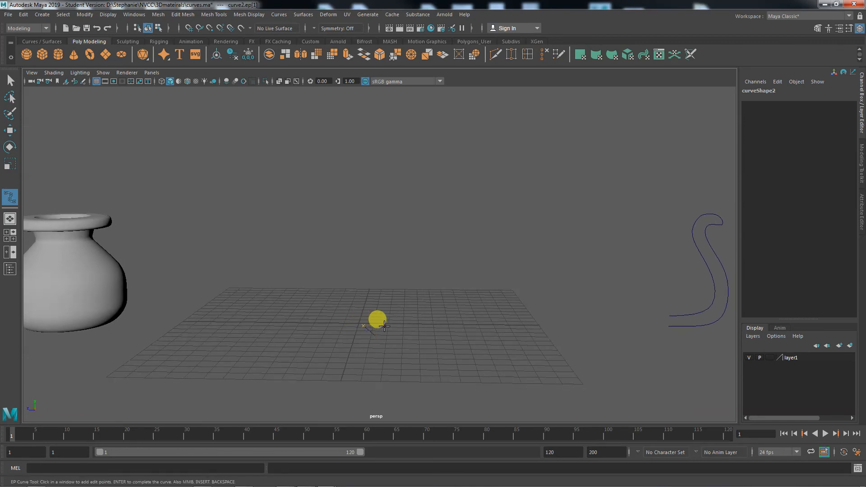
{"action": "left_click", "coordinate": [386, 327]}
{"action": "key", "text": "ctrl+z"}
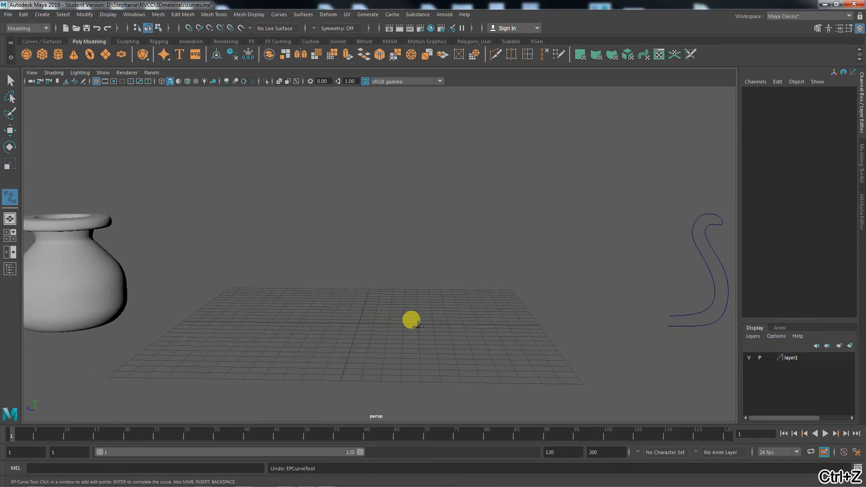
- In the perspective view, draw an EP curve from the grid centre around a rounded belly and narrow neck to the rim's tip
{"action": "left_click", "coordinate": [358, 322]}
{"action": "left_click", "coordinate": [389, 326]}
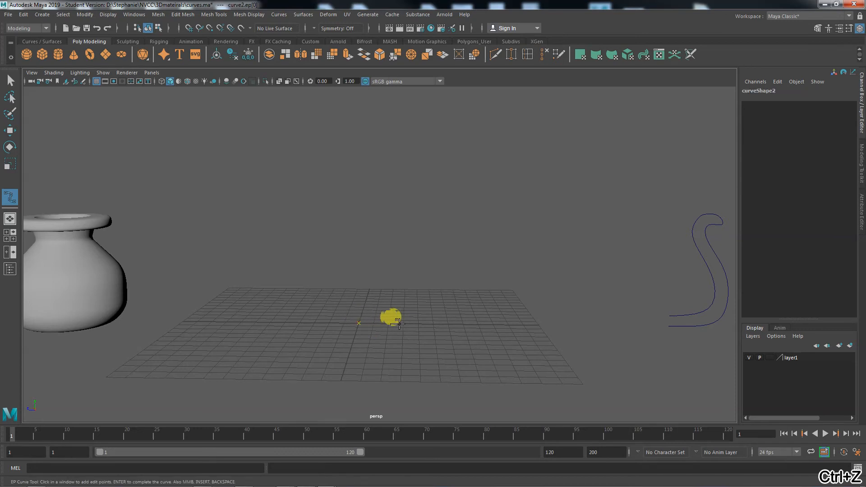
{"action": "left_click", "coordinate": [419, 300]}
{"action": "left_click", "coordinate": [401, 275]}
{"action": "left_click", "coordinate": [366, 253]}
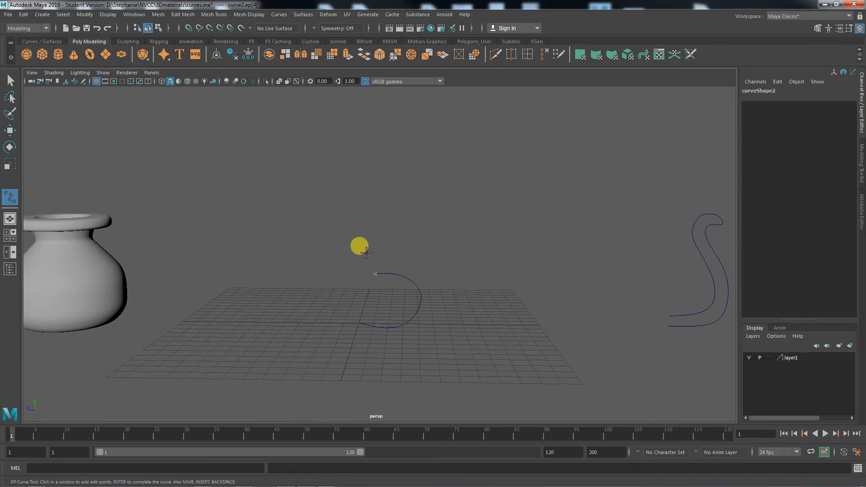
{"action": "left_click", "coordinate": [379, 236]}
{"action": "left_click", "coordinate": [423, 226]}
- Continue the EP curve back over the rim and down the inner wall to above its start, and finish it
{"action": "left_click", "coordinate": [381, 218]}
{"action": "left_click", "coordinate": [354, 237]}
{"action": "left_click", "coordinate": [356, 266]}
{"action": "left_click", "coordinate": [372, 286]}
{"action": "left_click", "coordinate": [399, 306]}
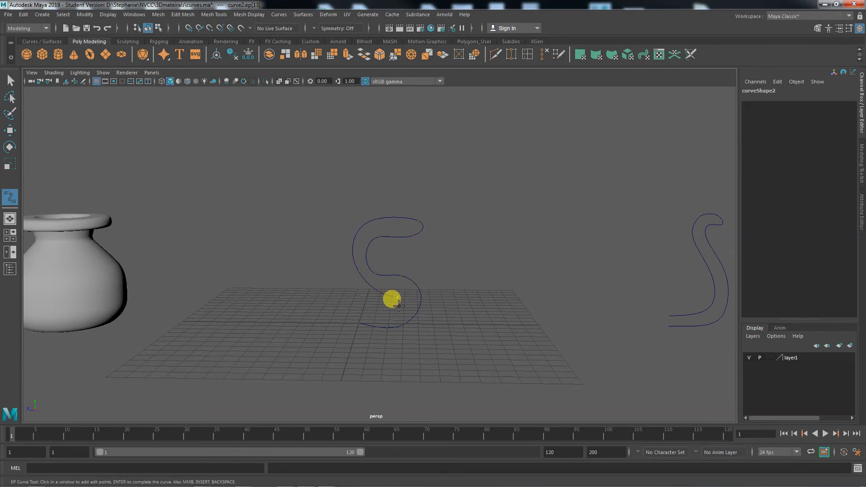
{"action": "left_click", "coordinate": [396, 311]}
{"action": "left_click", "coordinate": [379, 316]}
{"action": "left_click", "coordinate": [361, 315]}
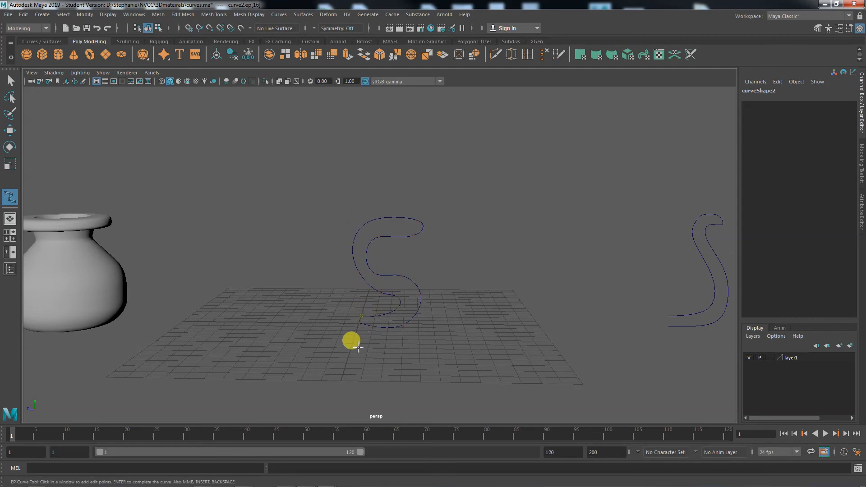
{"action": "left_click", "coordinate": [10, 131]}
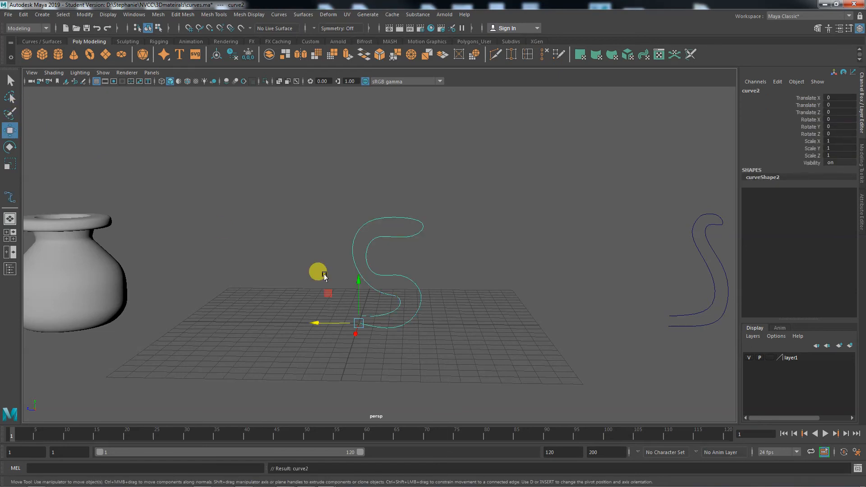
- Inspect the perspective-drawn curve from other angles for distortion, and delete it
{"action": "left_click_drag", "start_coordinate": [448, 339], "coordinate": [337, 331], "text": "alt"}
{"action": "left_click_drag", "start_coordinate": [468, 371], "coordinate": [486, 383], "text": "alt"}
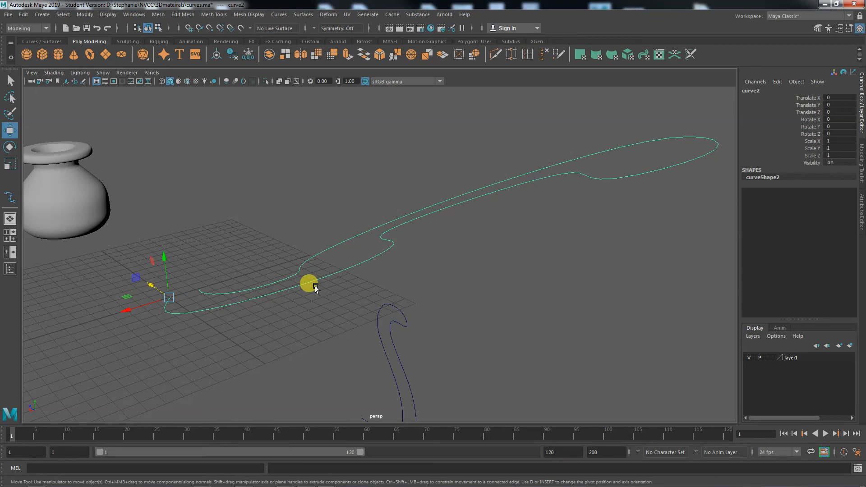
{"action": "left_click_drag", "start_coordinate": [574, 219], "coordinate": [538, 294], "text": "alt"}
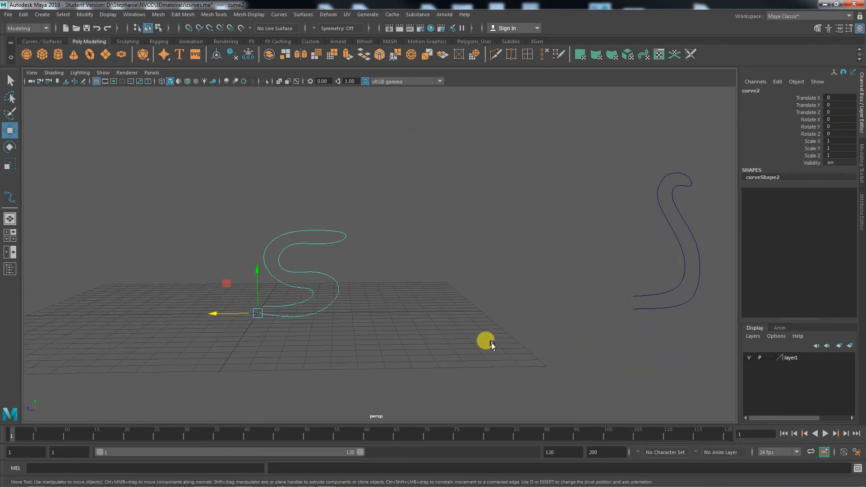
{"action": "key", "text": "Delete"}
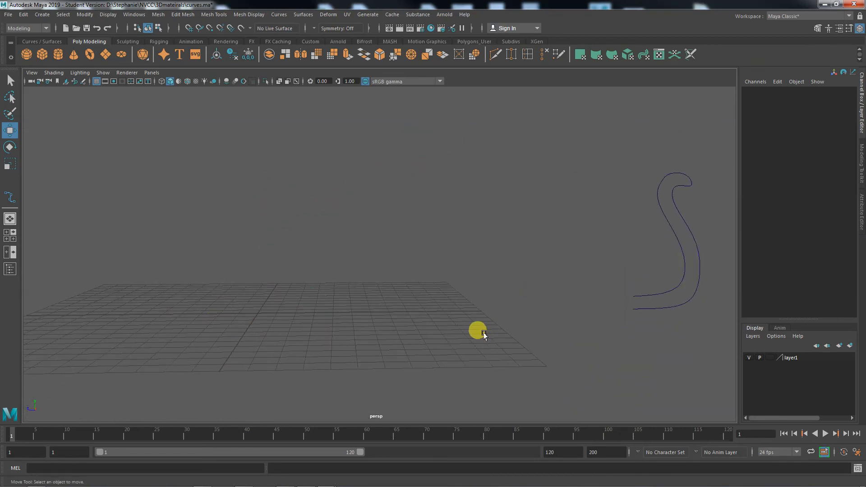
- In the full side view, start an EP curve at the origin with a flat base about five grid units long
{"action": "key", "text": "space"}
{"action": "key", "text": "space"}
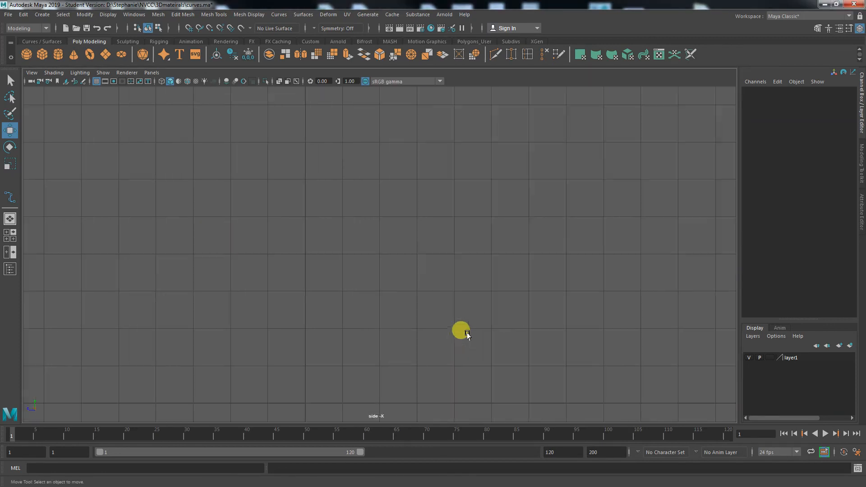
{"action": "right_click_drag", "start_coordinate": [468, 335], "coordinate": [393, 316], "text": "alt"}
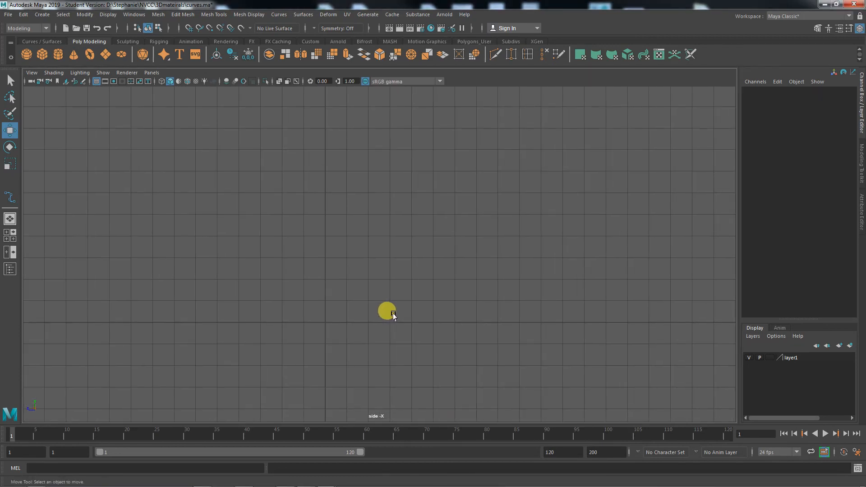
{"action": "middle_click_drag", "start_coordinate": [394, 316], "coordinate": [359, 325], "text": "alt"}
{"action": "left_click", "coordinate": [43, 15]}
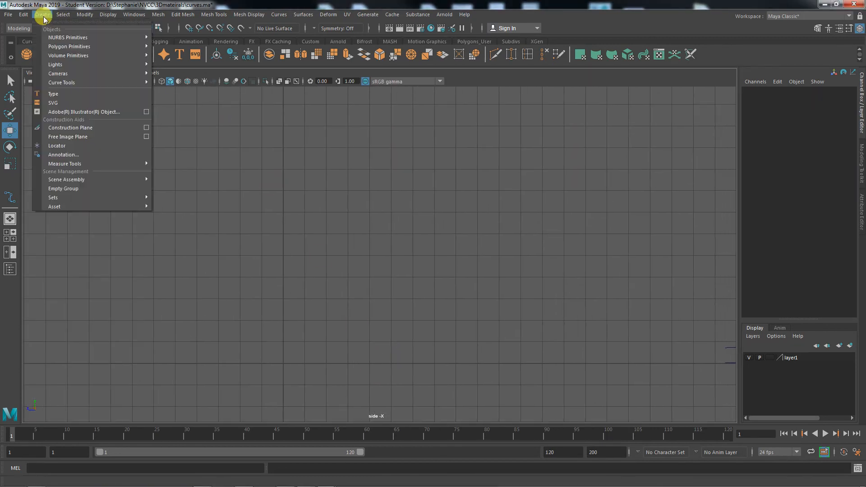
{"action": "mouse_move", "coordinate": [98, 82]}
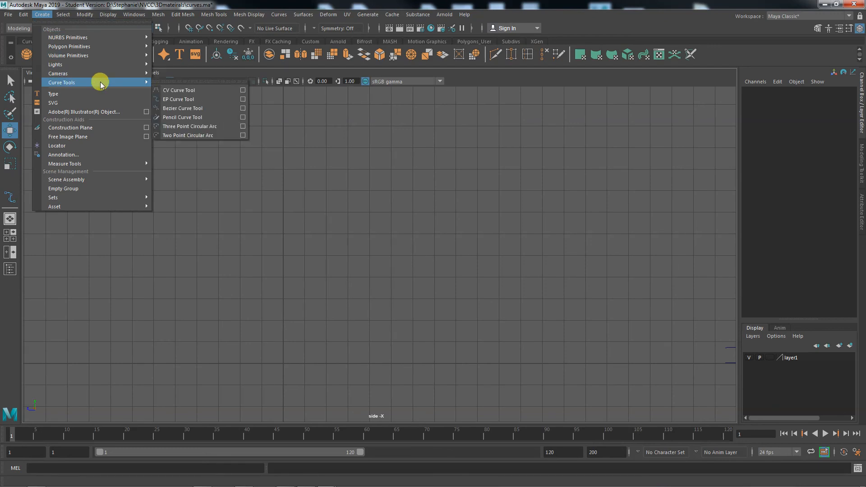
{"action": "left_click", "coordinate": [178, 100]}
{"action": "left_click", "coordinate": [283, 364]}
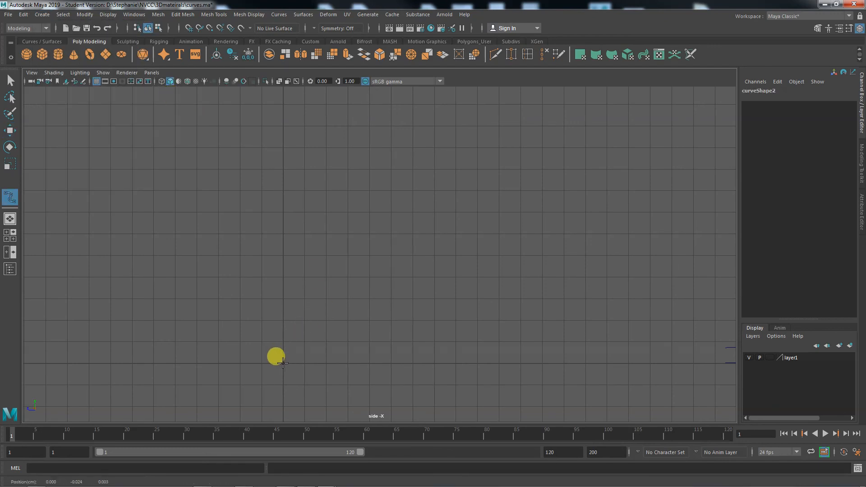
{"action": "left_click", "coordinate": [396, 364]}
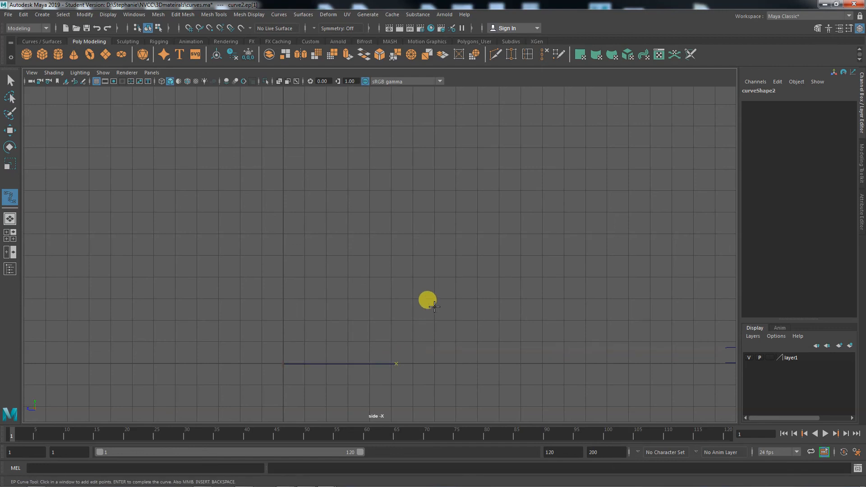
- Add edit points up the vase's outer wall, around the belly and narrow neck, out to the flared rim's tip
{"action": "left_click", "coordinate": [434, 305]}
{"action": "left_click", "coordinate": [416, 243]}
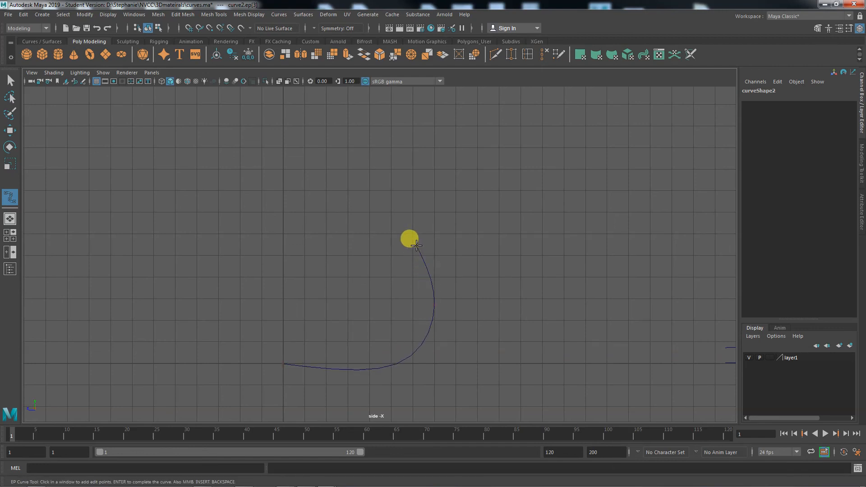
{"action": "left_click", "coordinate": [403, 210]}
{"action": "left_click", "coordinate": [428, 198]}
{"action": "left_click", "coordinate": [453, 202]}
{"action": "left_click", "coordinate": [466, 185]}
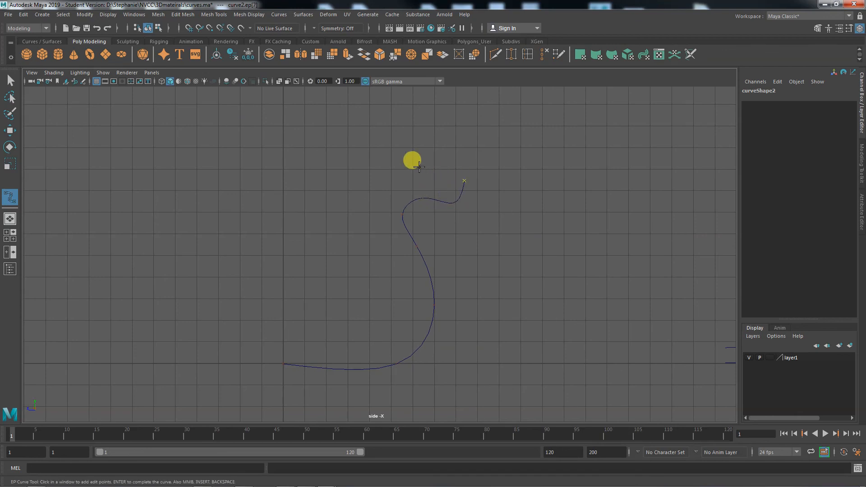
- Bring the curve back over the rim, down the inner wall and along the inside floor to the centre axis, and finish it
{"action": "left_click", "coordinate": [418, 167]}
{"action": "left_click", "coordinate": [382, 191]}
{"action": "left_click", "coordinate": [385, 225]}
{"action": "left_click", "coordinate": [401, 288]}
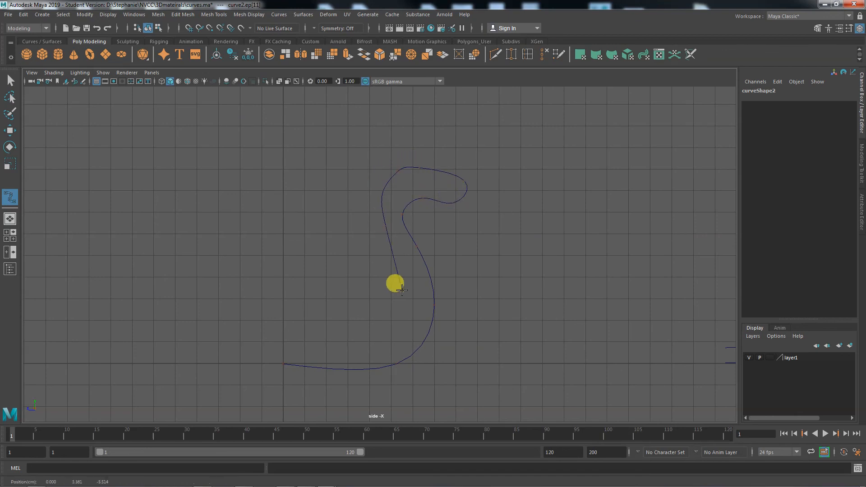
{"action": "left_click", "coordinate": [395, 333]}
{"action": "left_click", "coordinate": [319, 345]}
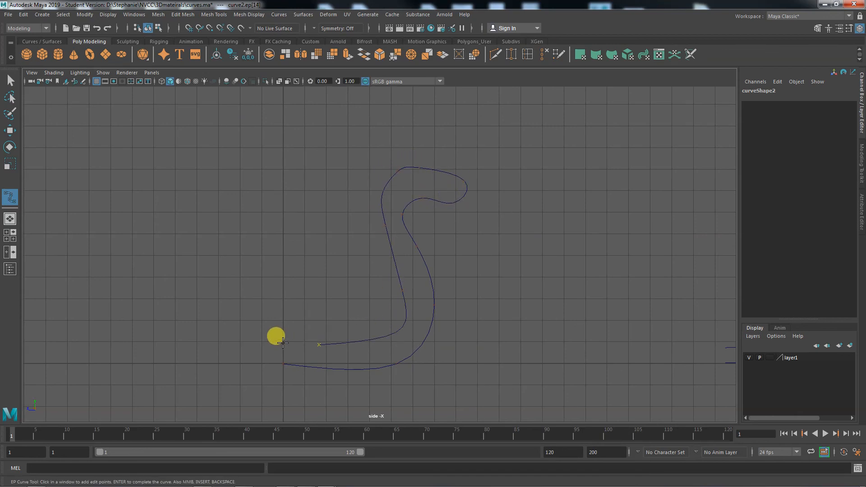
{"action": "left_click", "coordinate": [283, 343]}
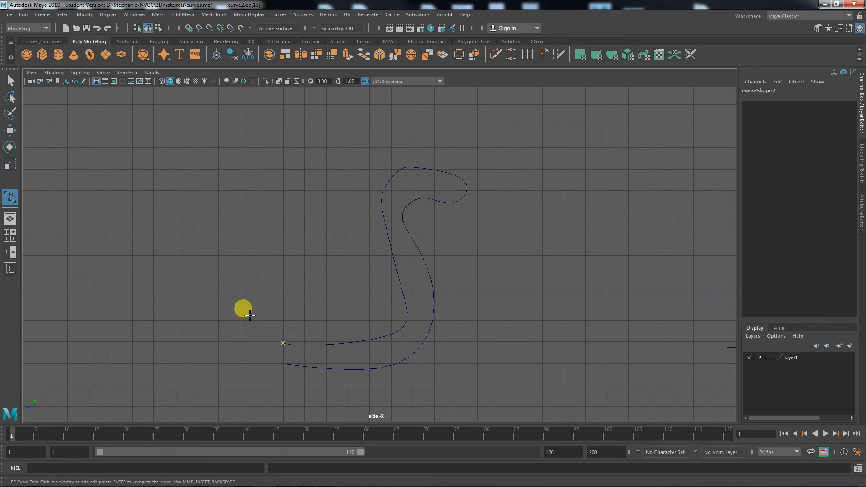
{"action": "left_click", "coordinate": [9, 131]}
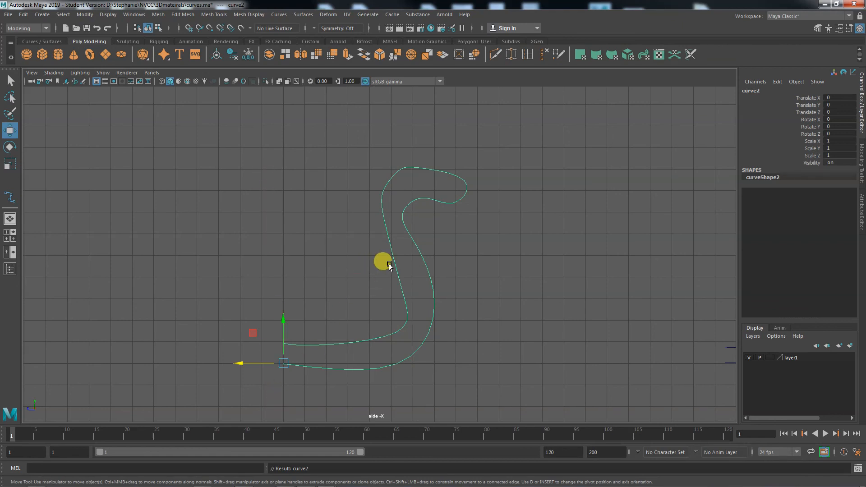
- Switch to edit points, move the inner wall's point to about Y 4.5, Z -5.5, and reshape the neck with its outer point near Y 5.5, Z -6.4
{"action": "right_click_drag", "start_coordinate": [395, 256], "coordinate": [394, 282]}
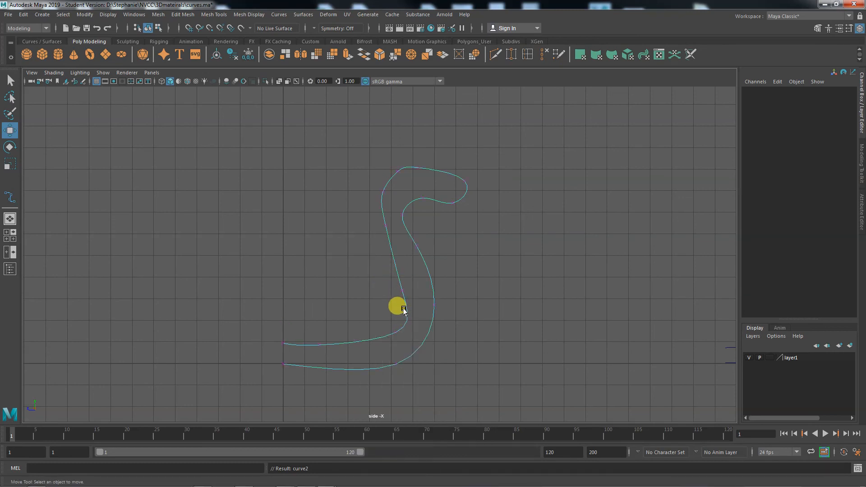
{"action": "left_click", "coordinate": [402, 293]}
{"action": "left_click_drag", "start_coordinate": [399, 280], "coordinate": [391, 255]}
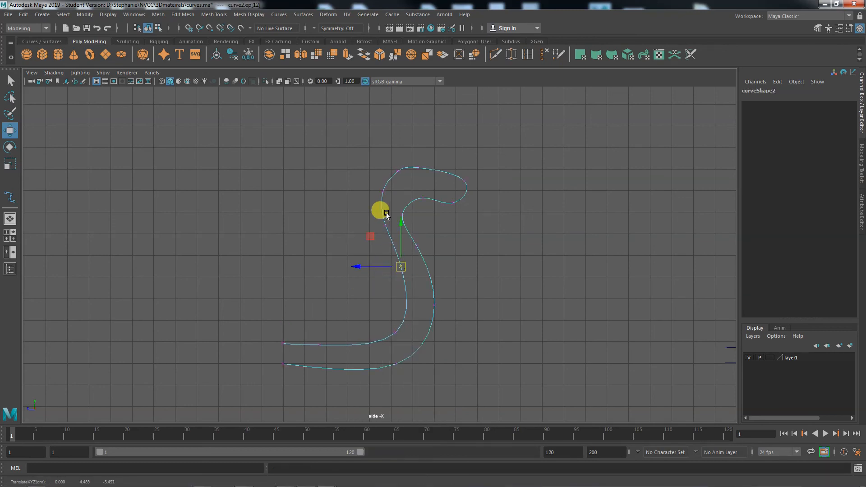
{"action": "left_click_drag", "start_coordinate": [391, 197], "coordinate": [423, 247]}
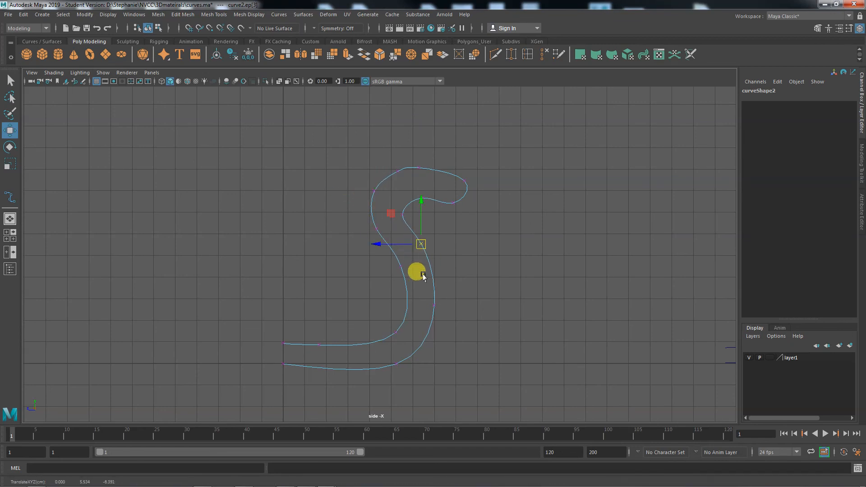
- Push the belly's outer point outward, move the base corner to about Y 0.35, Z -5.5 and the start point to Y 0.1, and return to object selection
{"action": "left_click_drag", "start_coordinate": [425, 295], "coordinate": [439, 309]}
{"action": "mouse_move", "coordinate": [388, 358]}
{"action": "left_mouse_down"}
{"action": "mouse_move", "coordinate": [411, 376]}
{"action": "mouse_move", "coordinate": [398, 359]}
{"action": "left_mouse_up"}
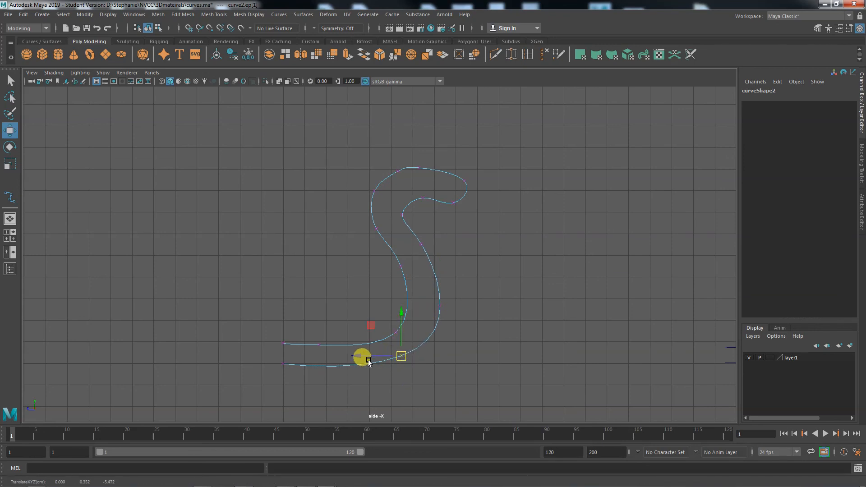
{"action": "mouse_move", "coordinate": [269, 354]}
{"action": "left_mouse_down"}
{"action": "mouse_move", "coordinate": [287, 372]}
{"action": "mouse_move", "coordinate": [284, 362]}
{"action": "left_mouse_up"}
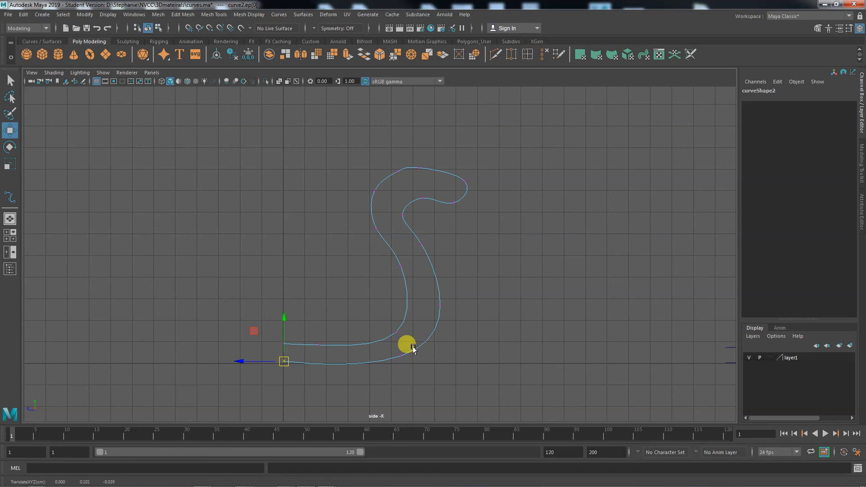
{"action": "right_click_drag", "start_coordinate": [438, 287], "coordinate": [463, 244]}
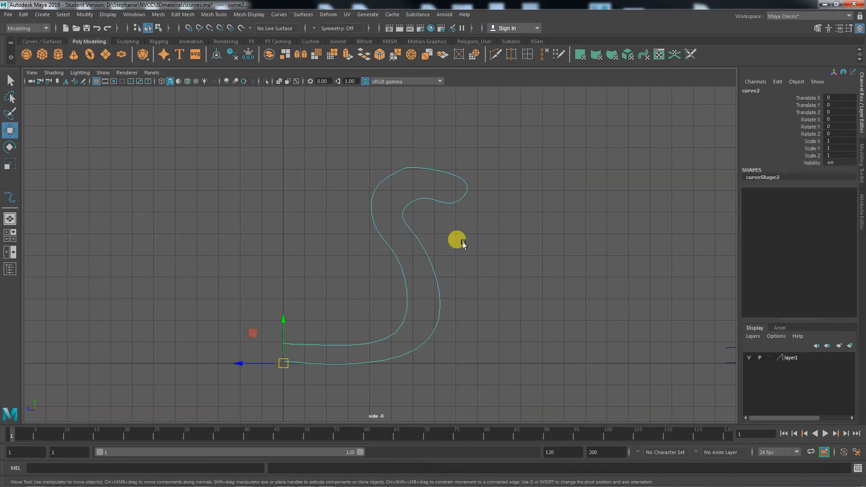